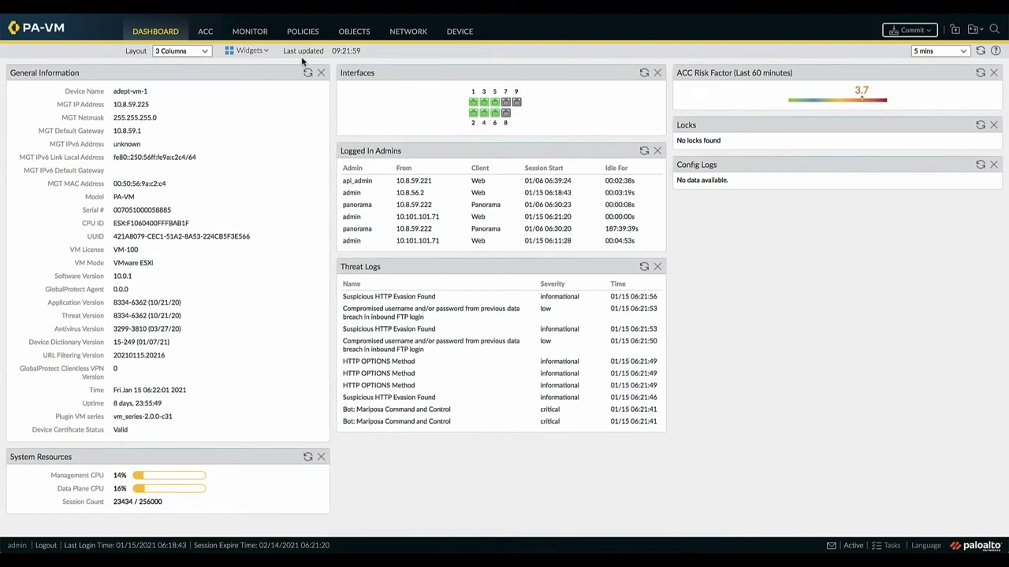
Add the System > High Availability widget to the dashboard, then switch to the ACC tab
left_click(266, 52)
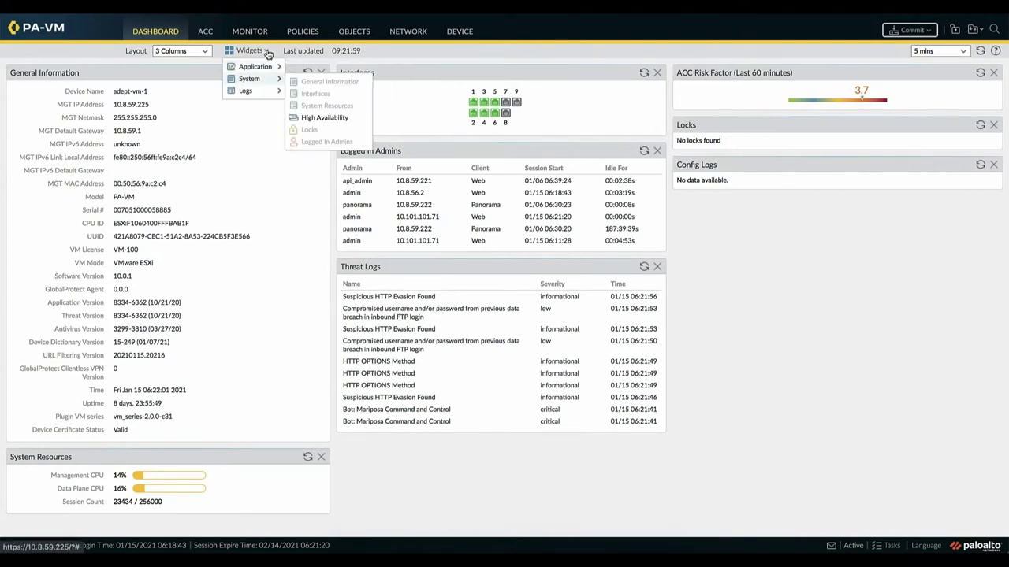
left_click(321, 118)
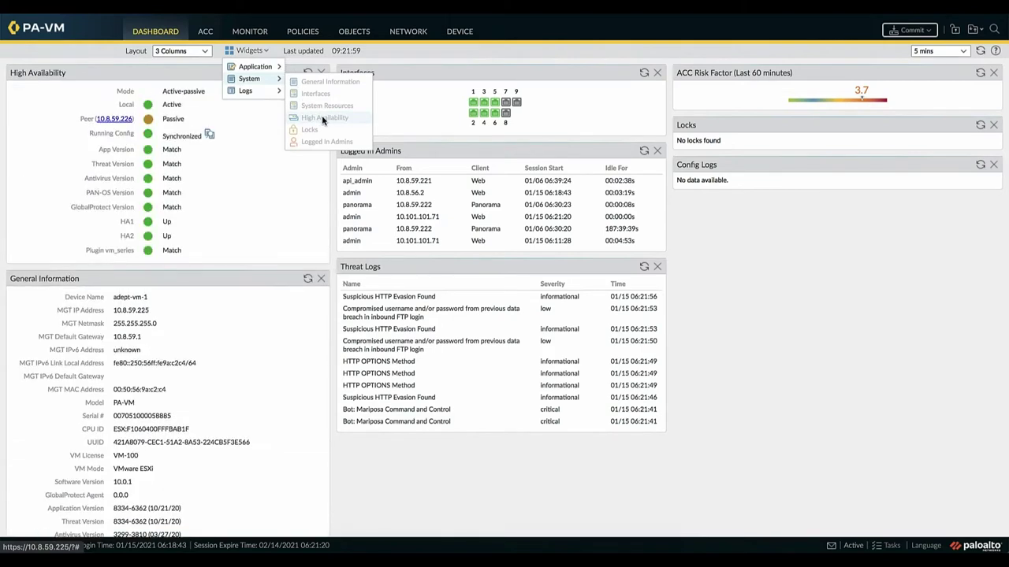
left_click(296, 208)
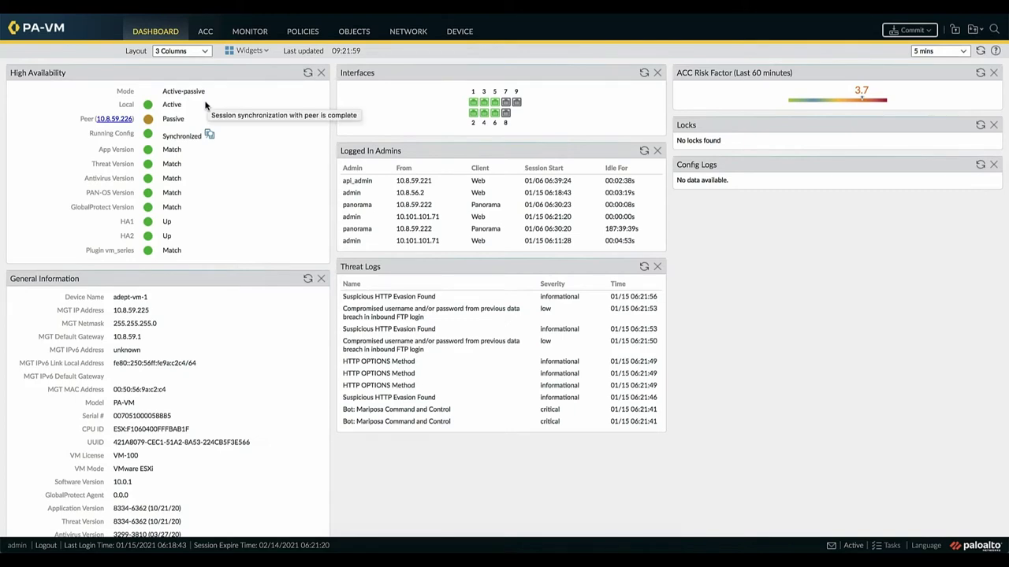
left_click(206, 35)
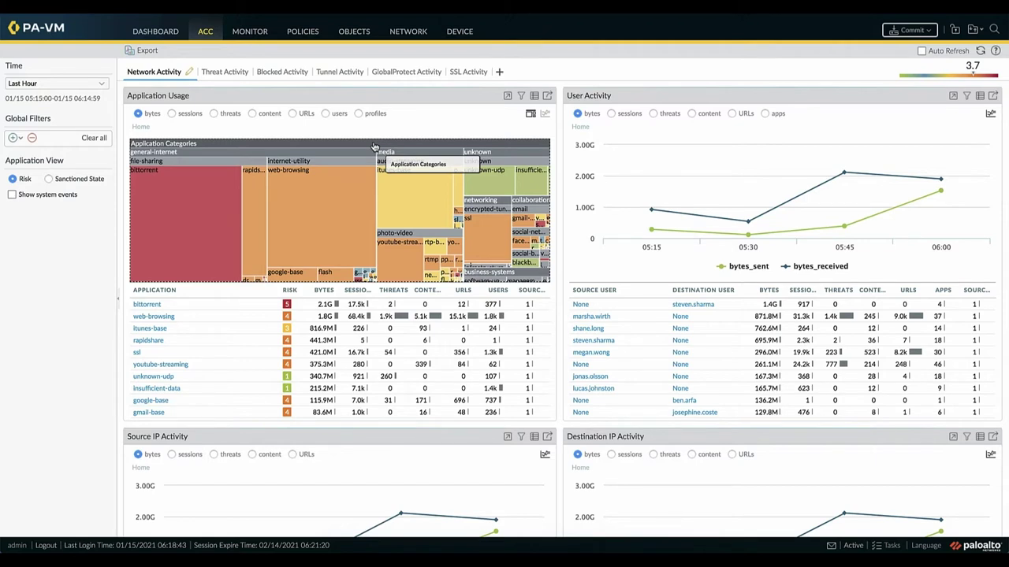
mouse_move(375, 147)
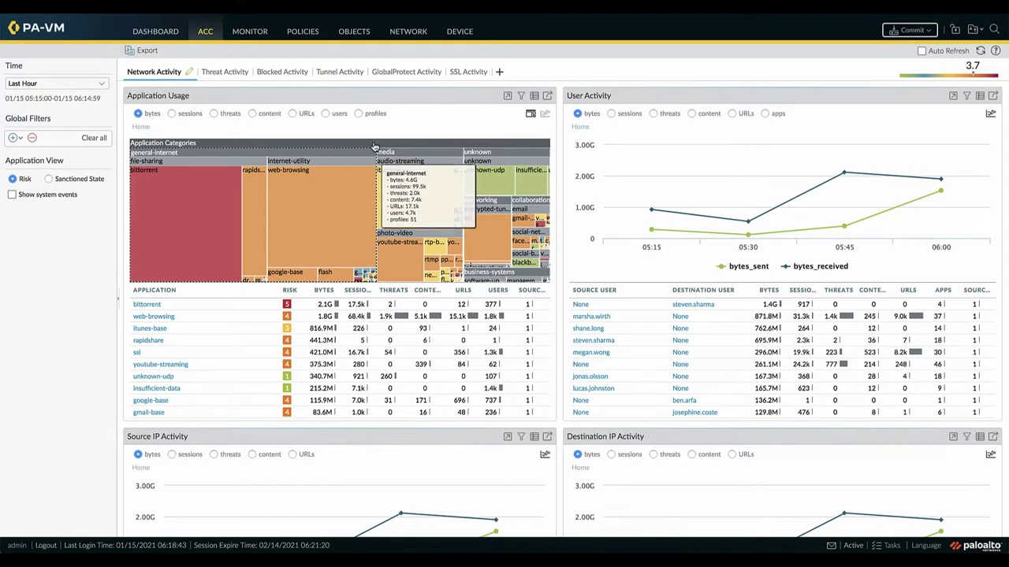
mouse_move(215, 227)
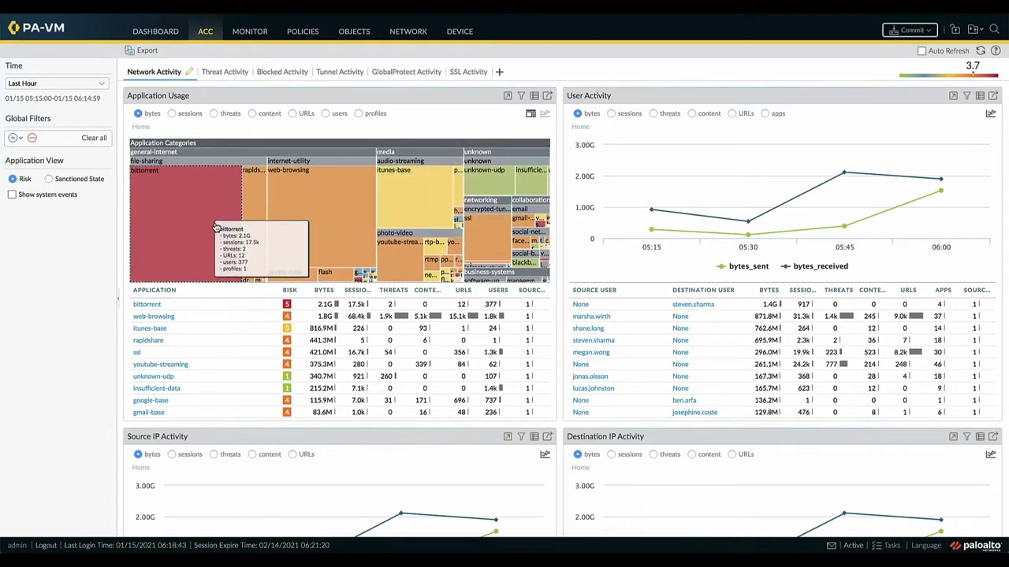
left_click(275, 305)
mouse_move(277, 307)
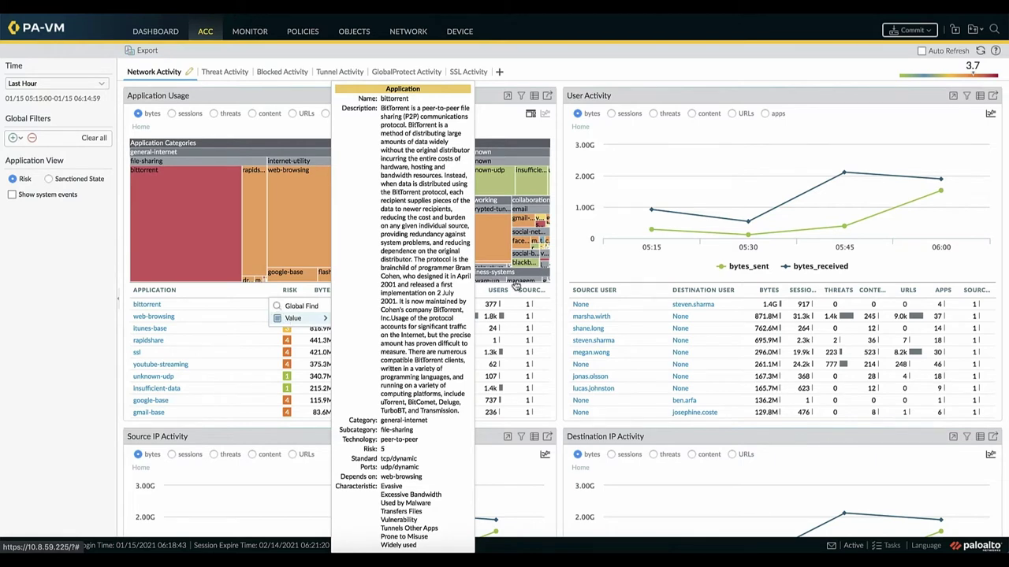
left_click(644, 136)
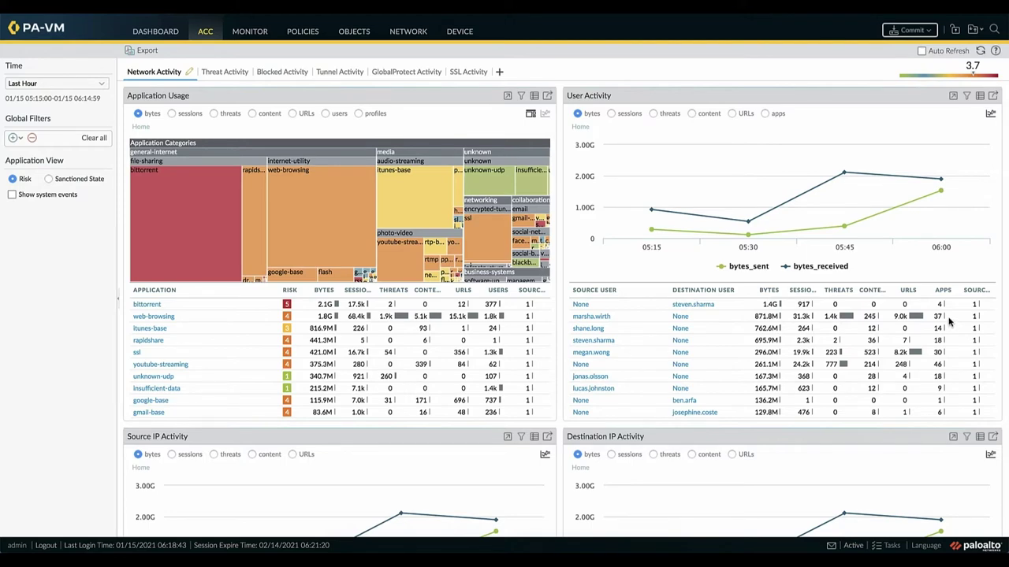
Scroll Network Activity down to HIP Information (24 Corp Clients) and Rule Usage (Allow_Web, 2.5G)
scroll(949, 321, "down", 5)
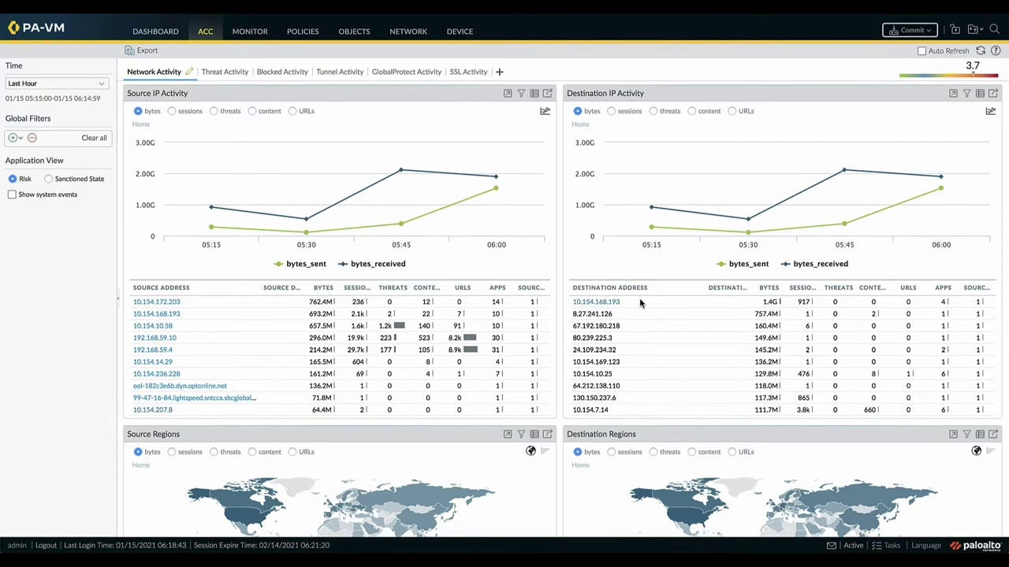
scroll(640, 302, "down", 5)
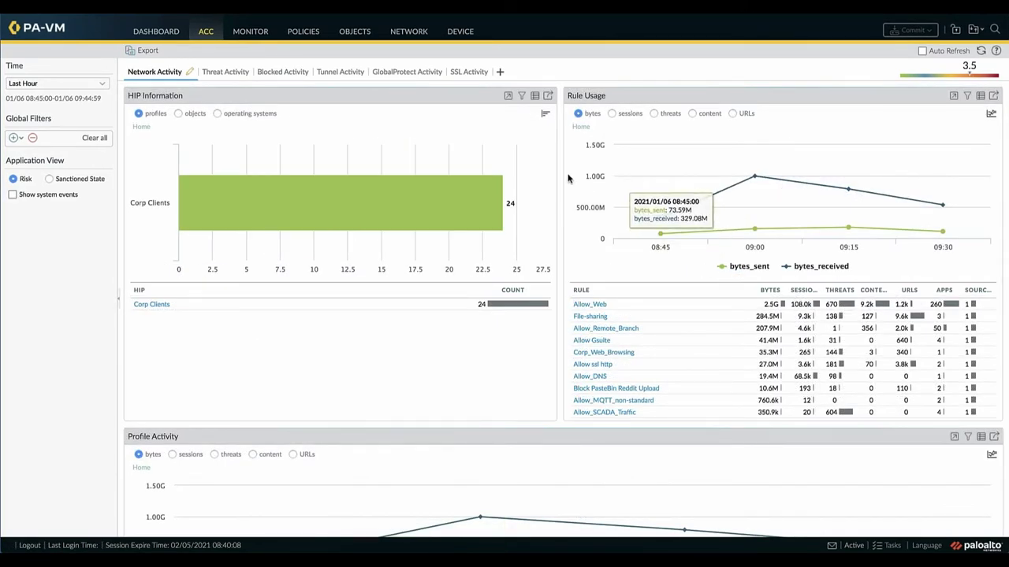
Open SSL Activity and read decrypted 241.2M versus non-decrypted 306.8M bytes on the pie charts
left_click(460, 72)
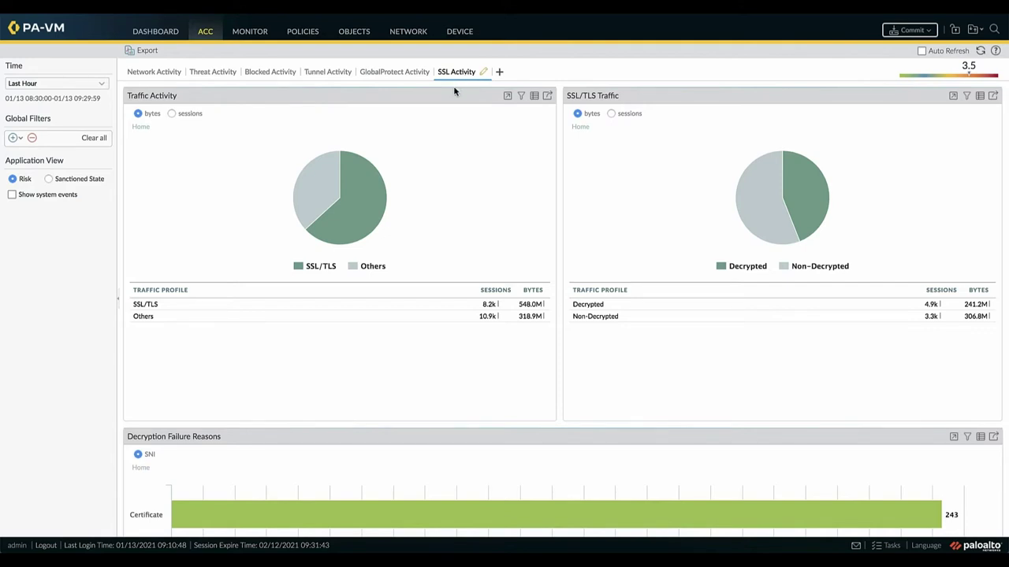
mouse_move(369, 196)
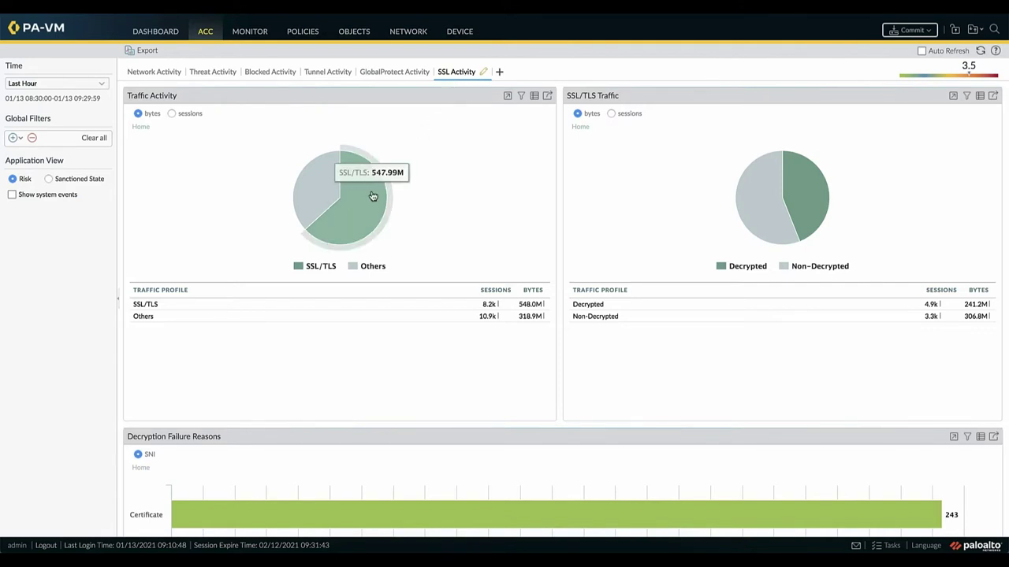
mouse_move(325, 195)
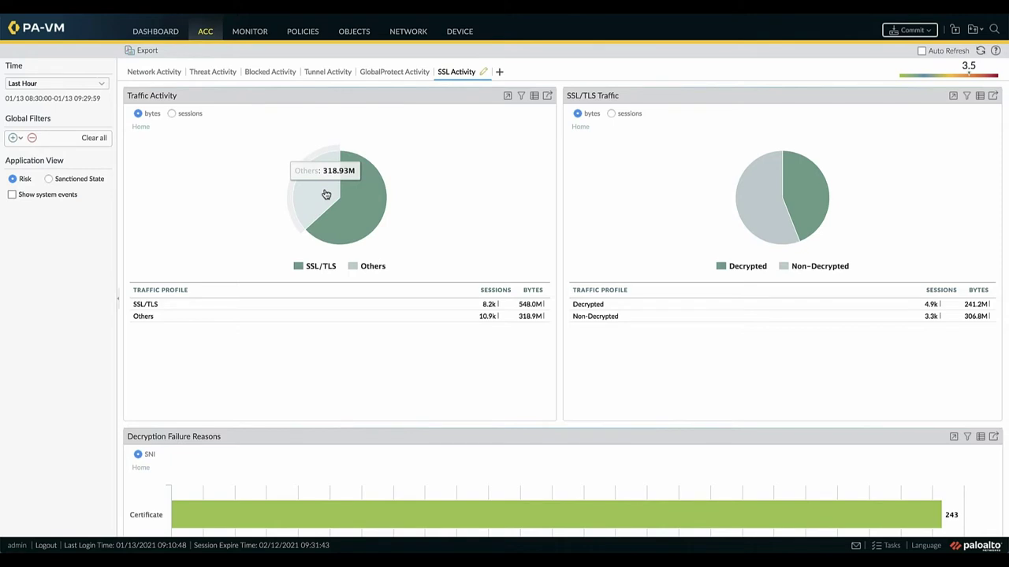
mouse_move(807, 210)
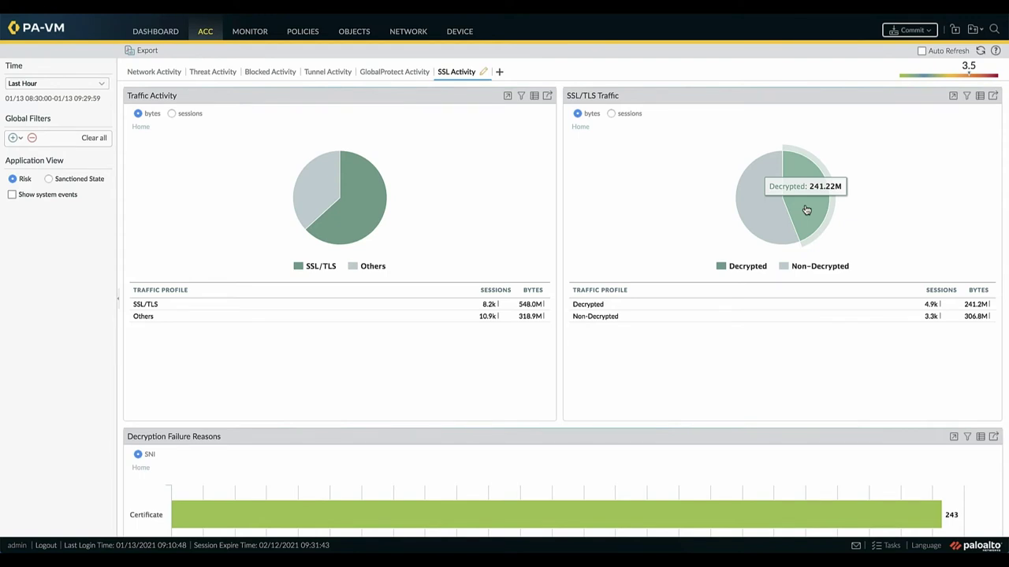
mouse_move(765, 228)
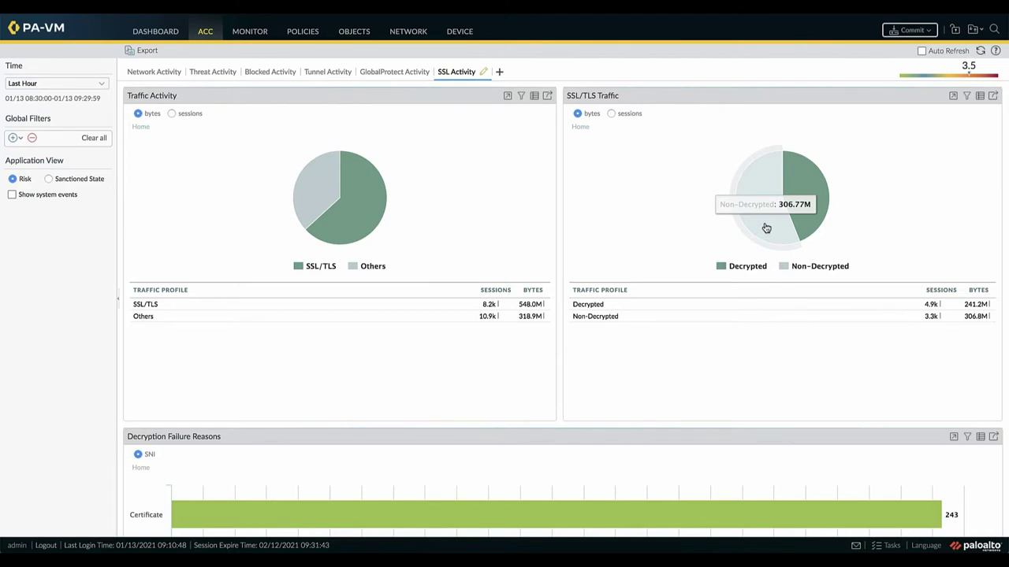
Scroll through SSL Activity reading the Protocol, TLS1.2, ECDHE and RSA bar counts
scroll(765, 227, "down", 5)
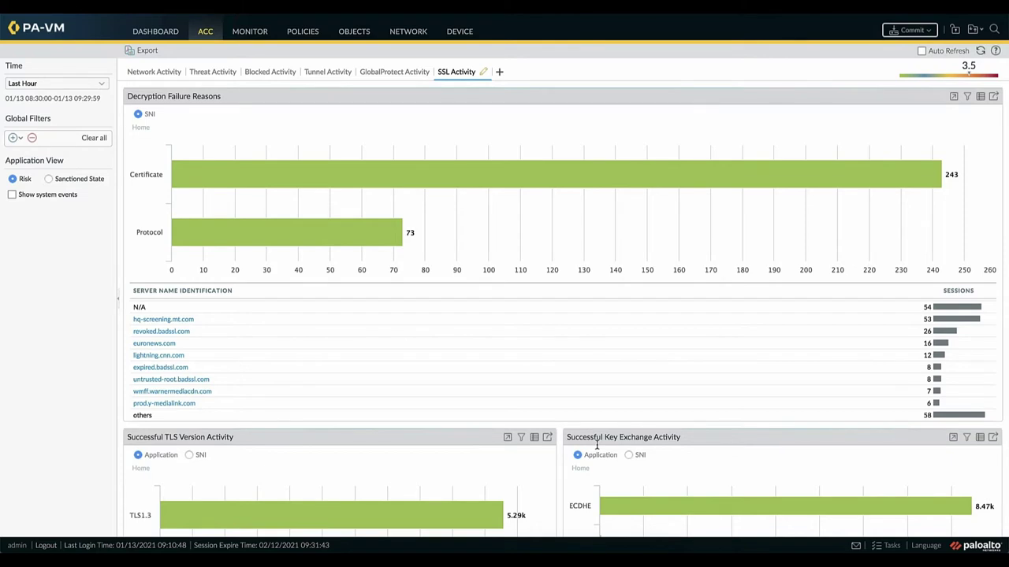
mouse_move(353, 244)
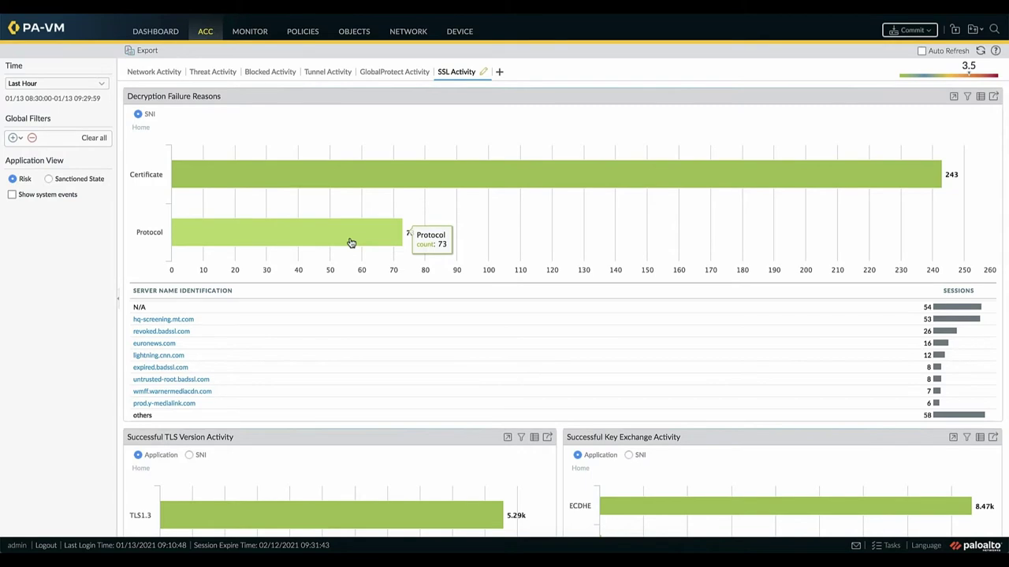
scroll(343, 389, "down", 3)
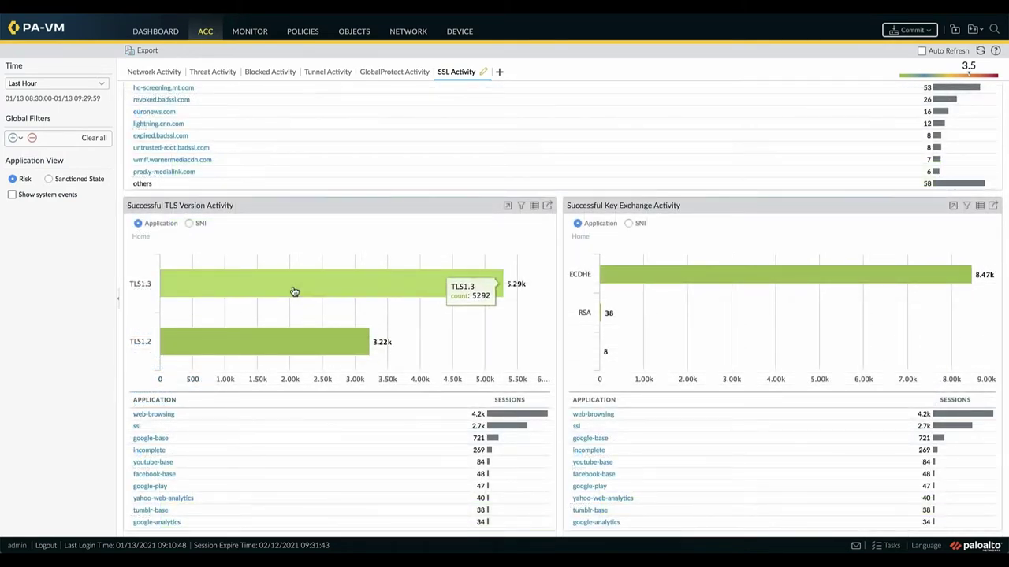
mouse_move(291, 333)
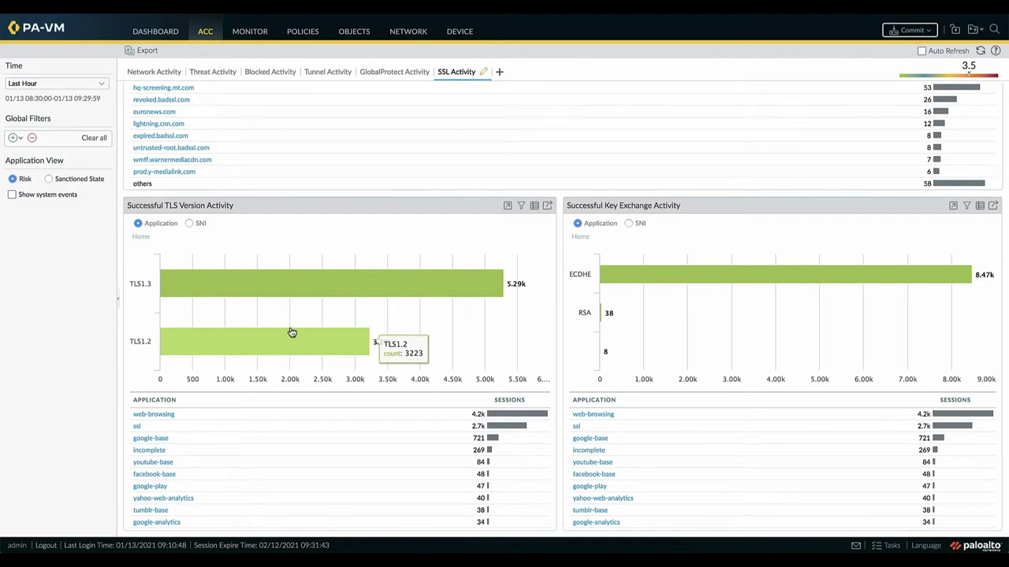
mouse_move(641, 290)
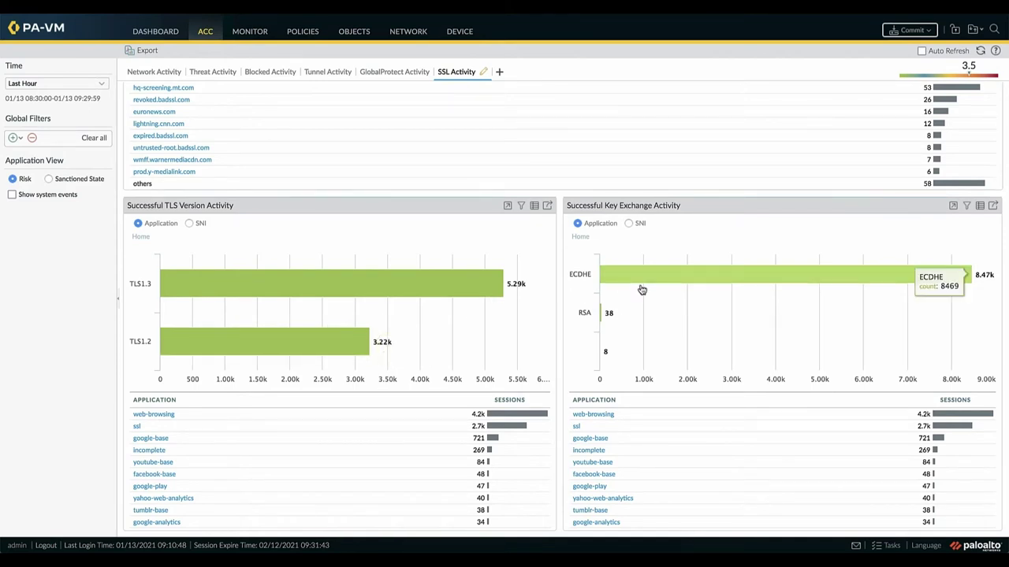
mouse_move(601, 319)
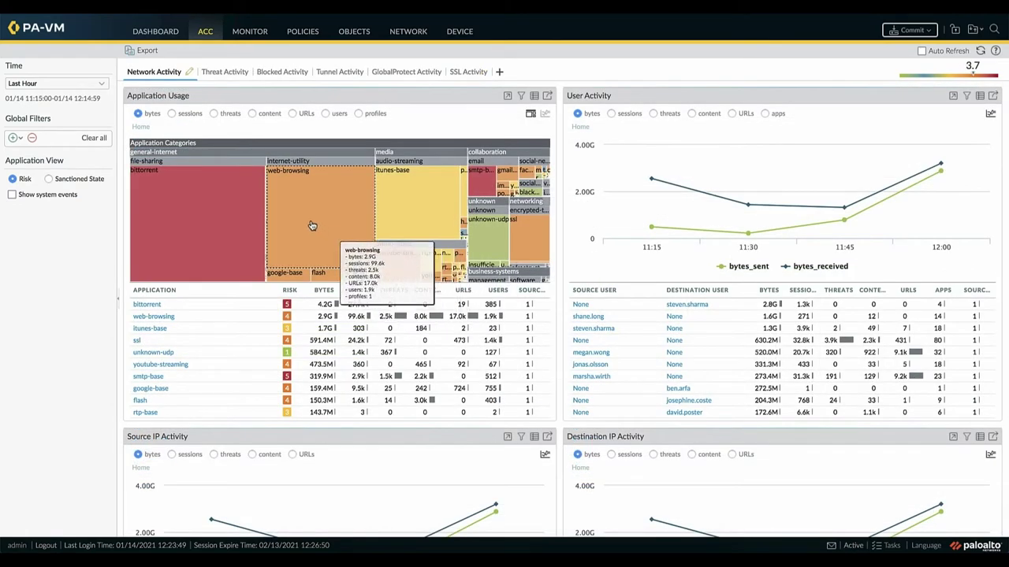
Drill the Application Usage treemap into general-internet, revealing bittorrent at 4.2G bytes and 27.7k sessions
mouse_move(218, 155)
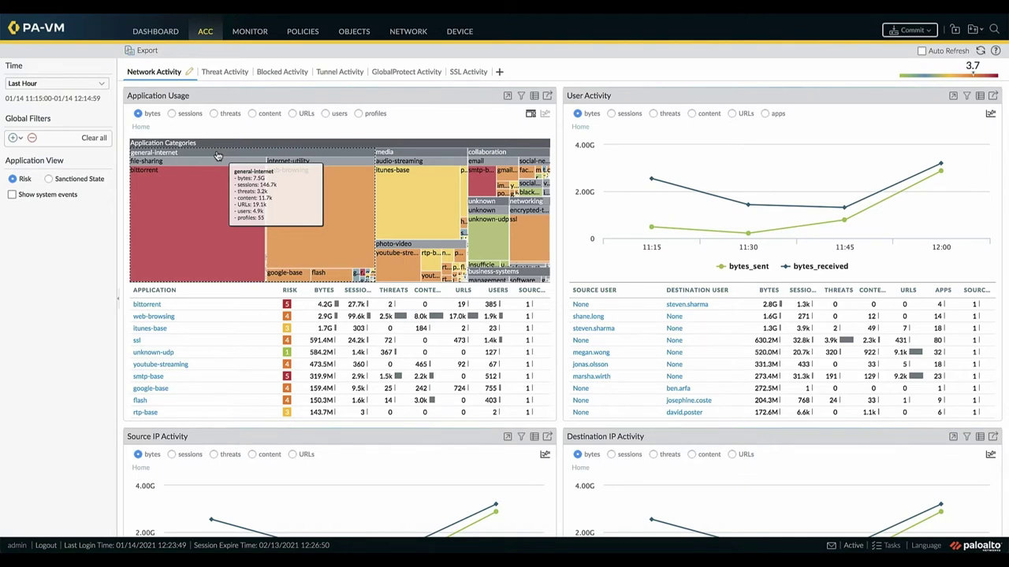
left_click(218, 155)
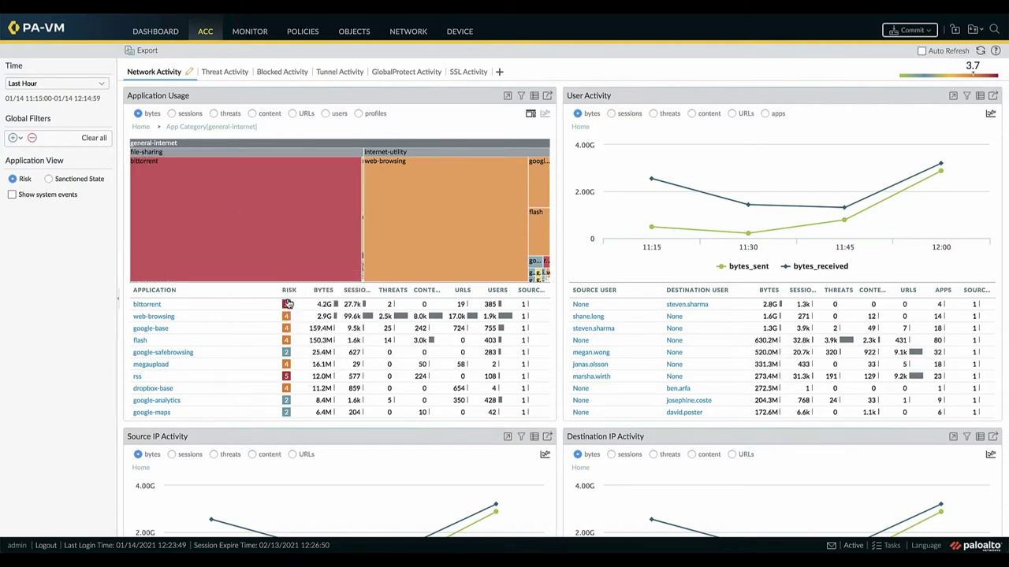
mouse_move(286, 305)
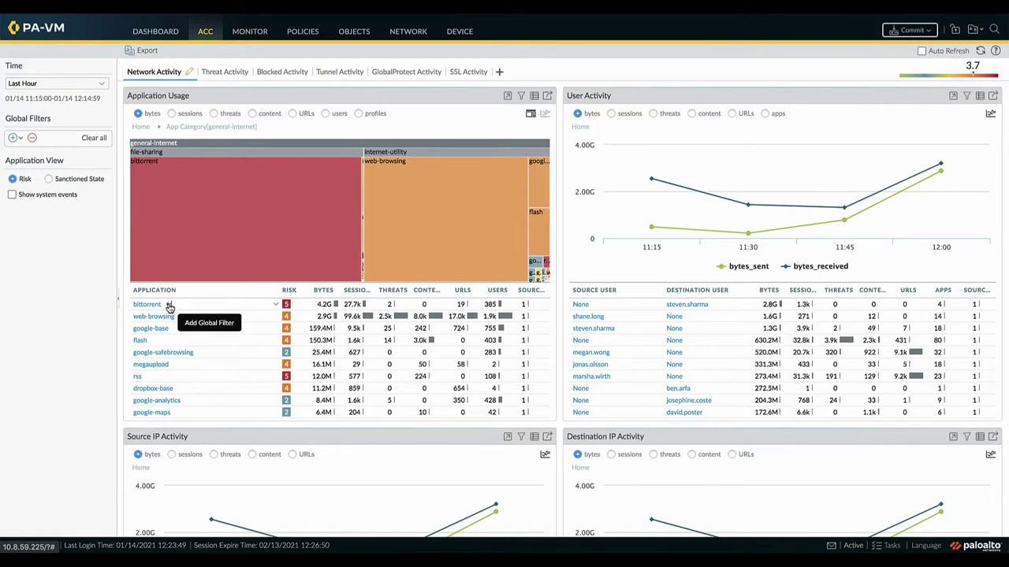
Apply a global bittorrent filter and check Allow_Web's 4.2G bytes in Rule Usage
left_click(169, 305)
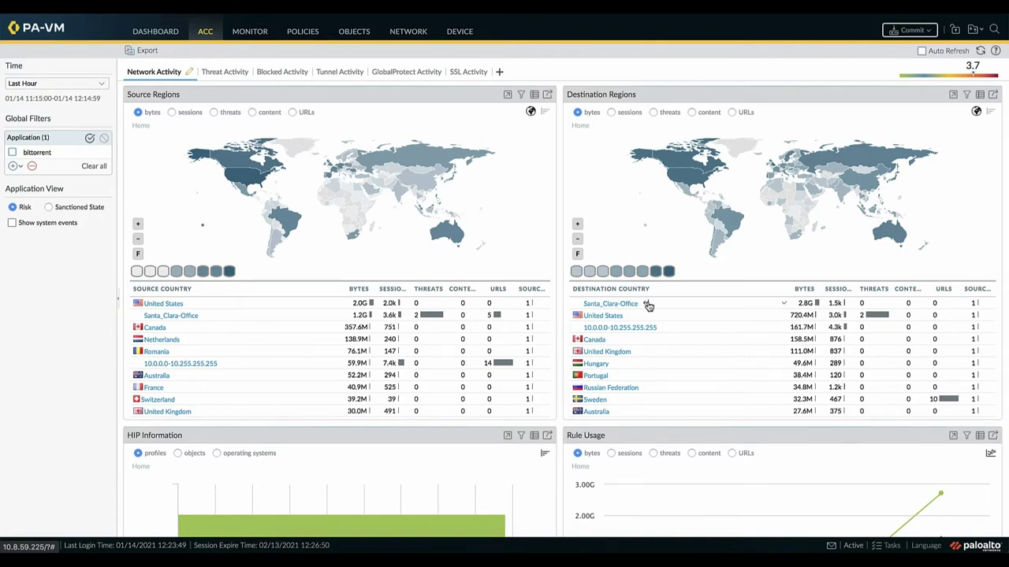
scroll(648, 306, "down", 5)
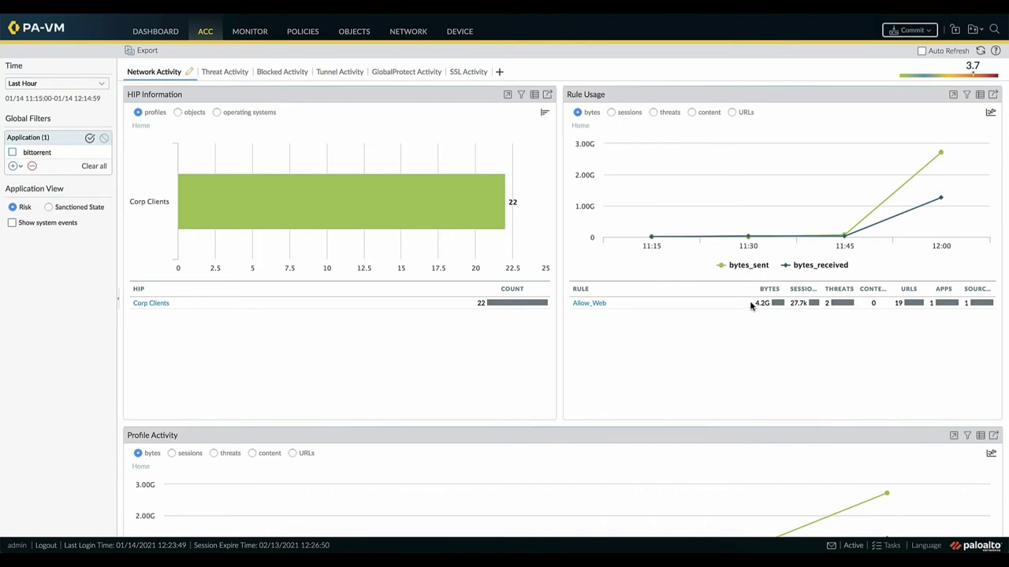
mouse_move(751, 308)
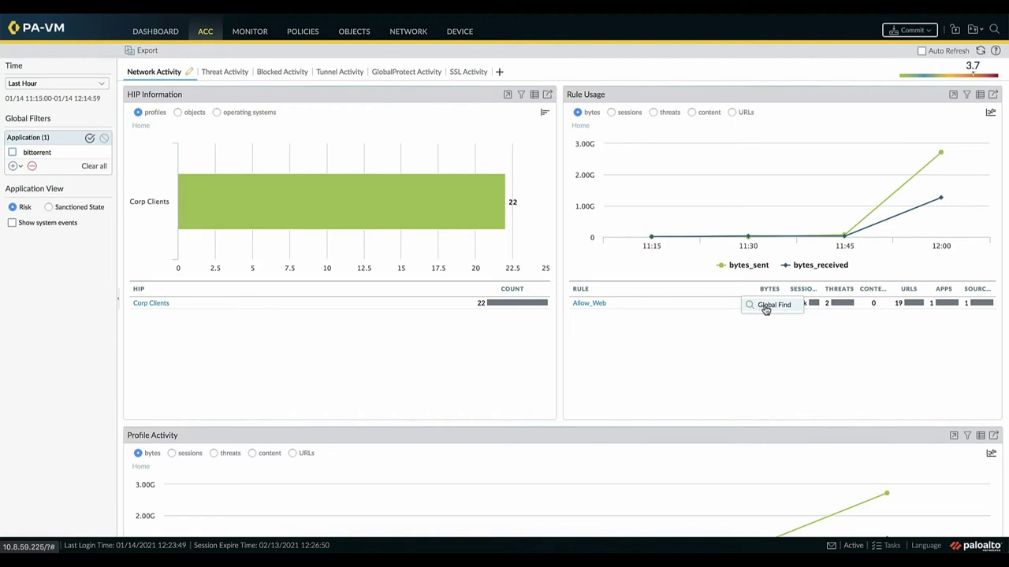
Run Global Find on Allow_Web and expand its Security Rule results
left_click(765, 307)
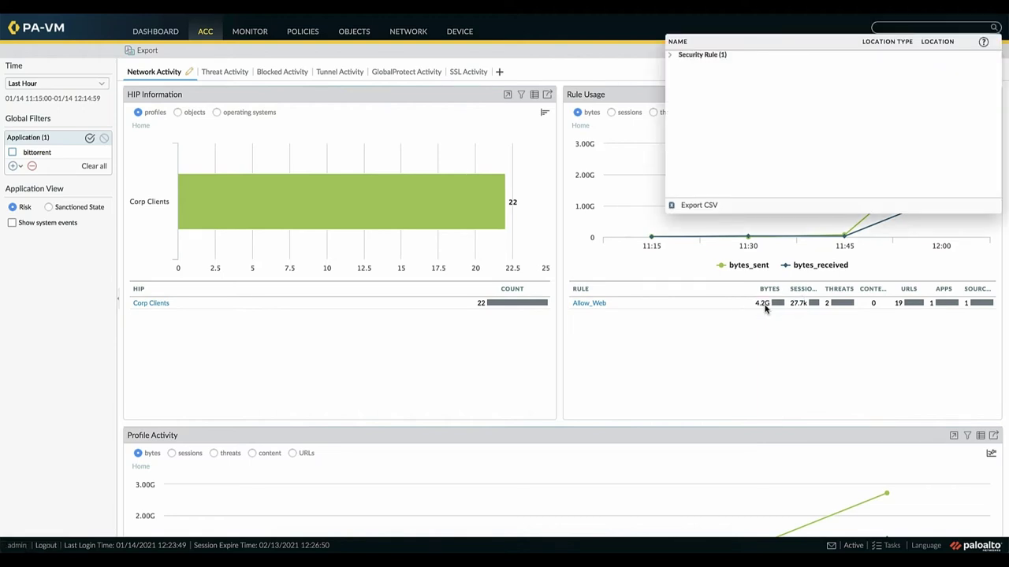
left_click(669, 55)
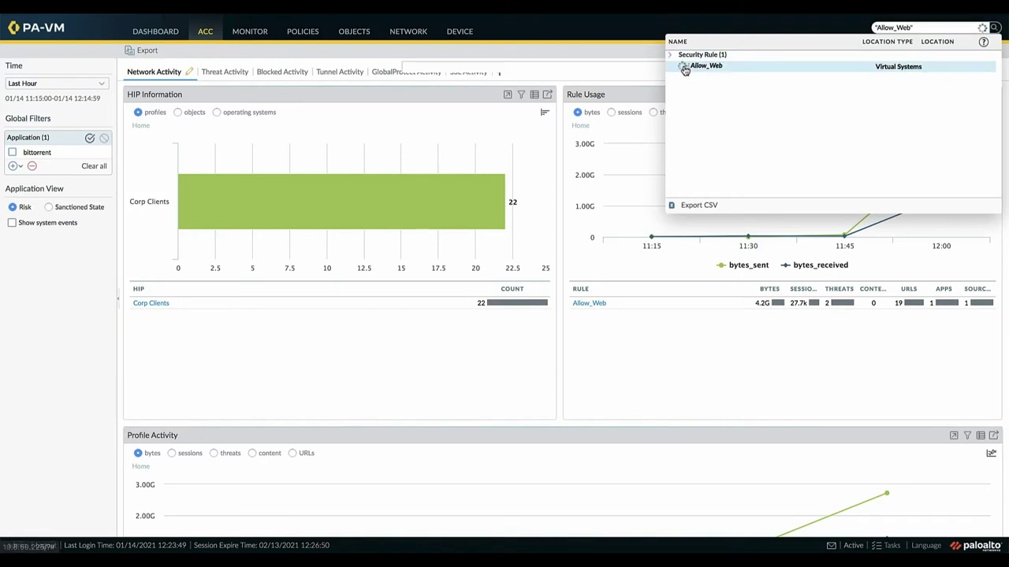
mouse_move(685, 70)
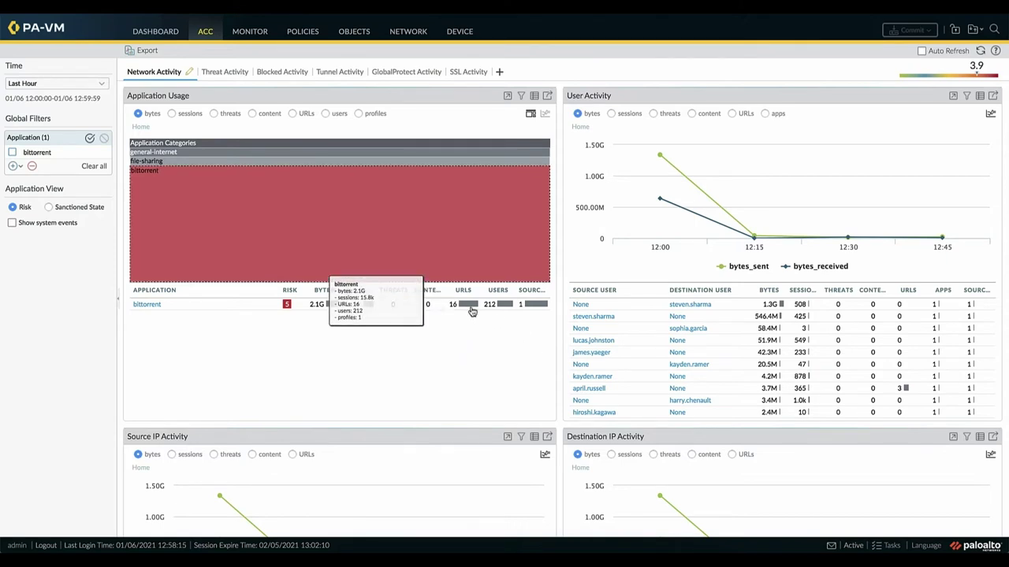
Clear the bittorrent filter and switch User Activity to the threats breakdown
left_click(94, 166)
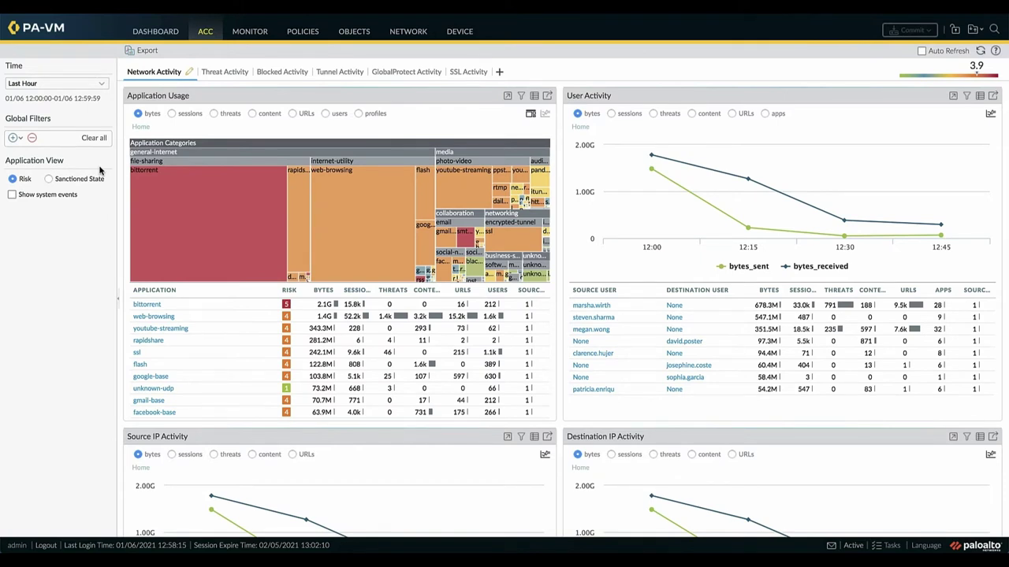
left_click(654, 115)
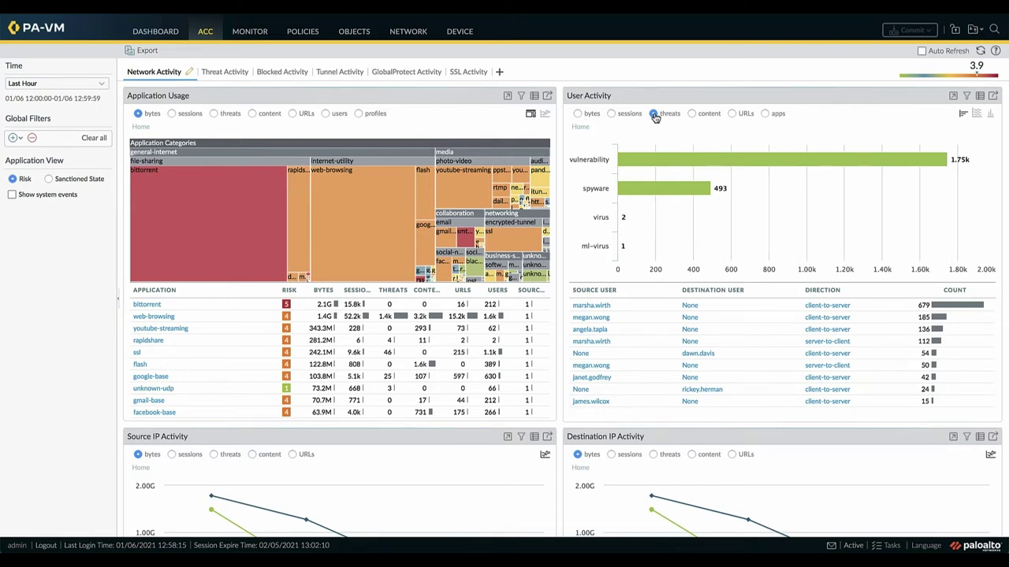
Globally filter on the top threat-generating source user and view Threat Activity
left_click(618, 307)
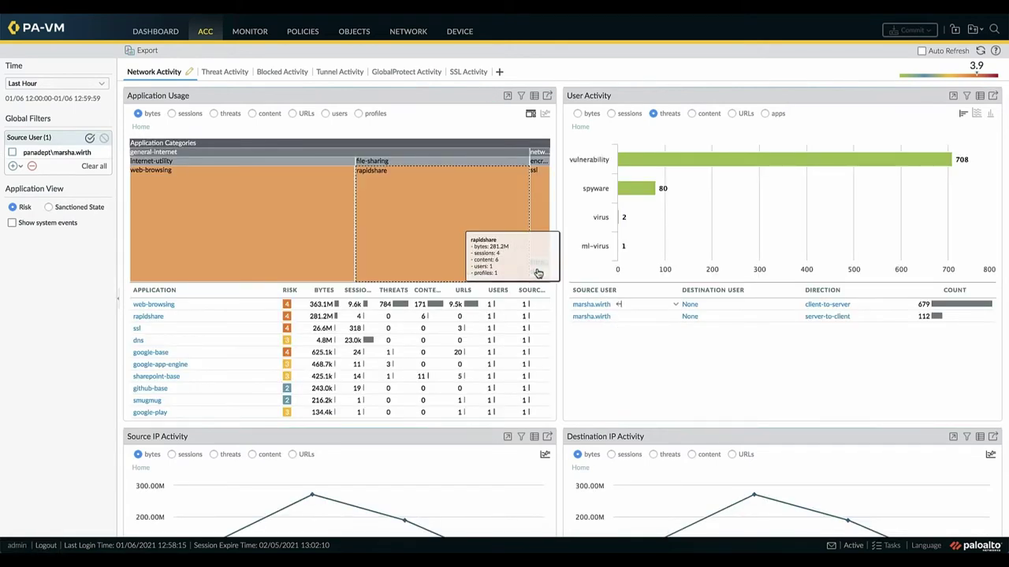
left_click(218, 73)
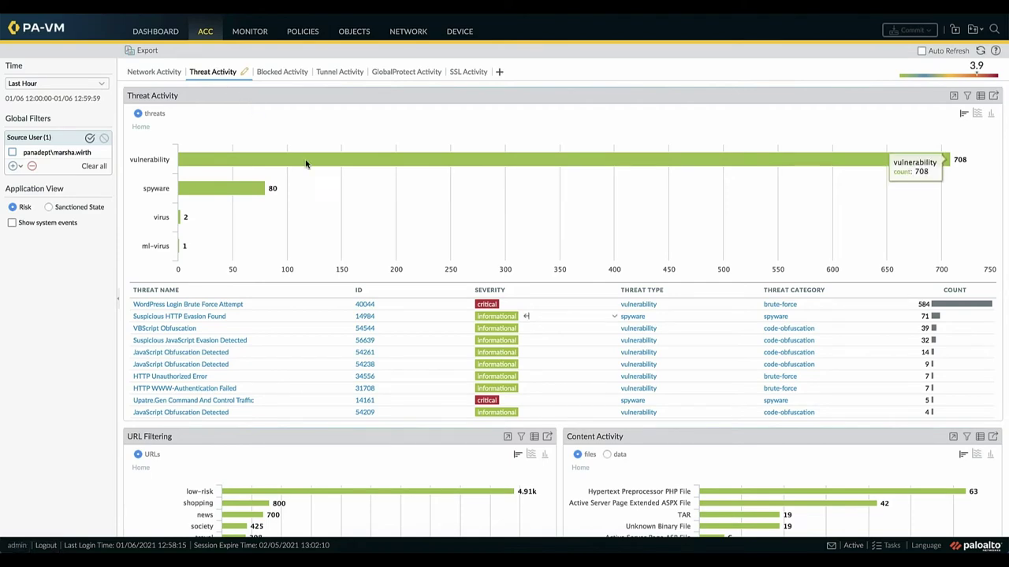
Scroll to WildFire Activity and jump to the WildFire Submission Log for that user
scroll(518, 397, "down", 5)
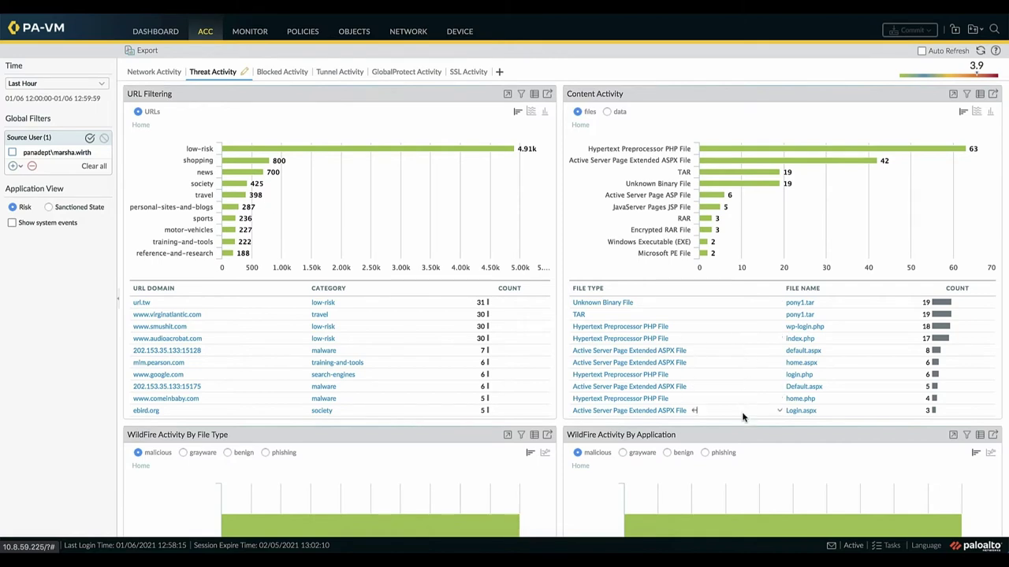
scroll(742, 424, "down", 5)
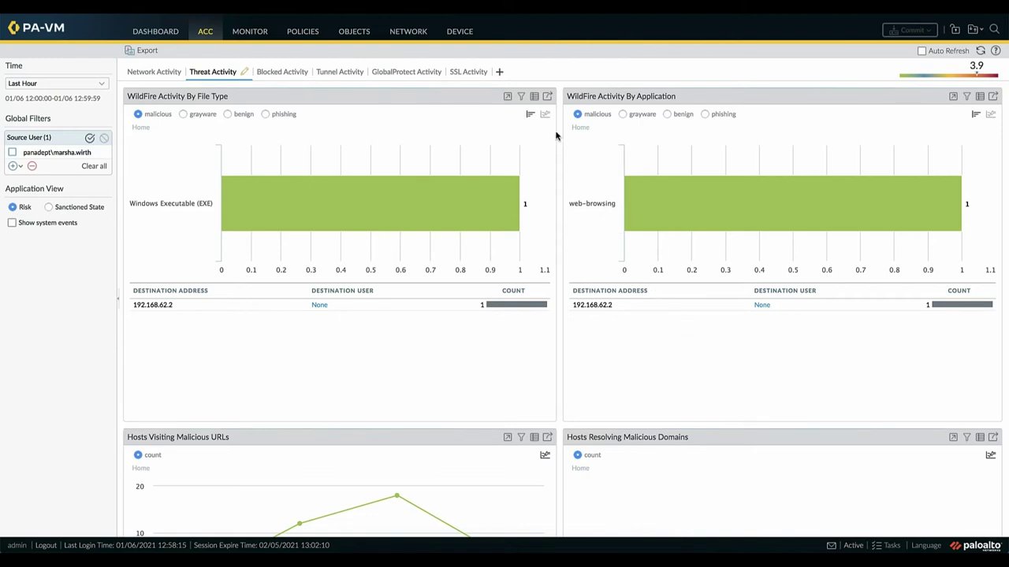
left_click(534, 96)
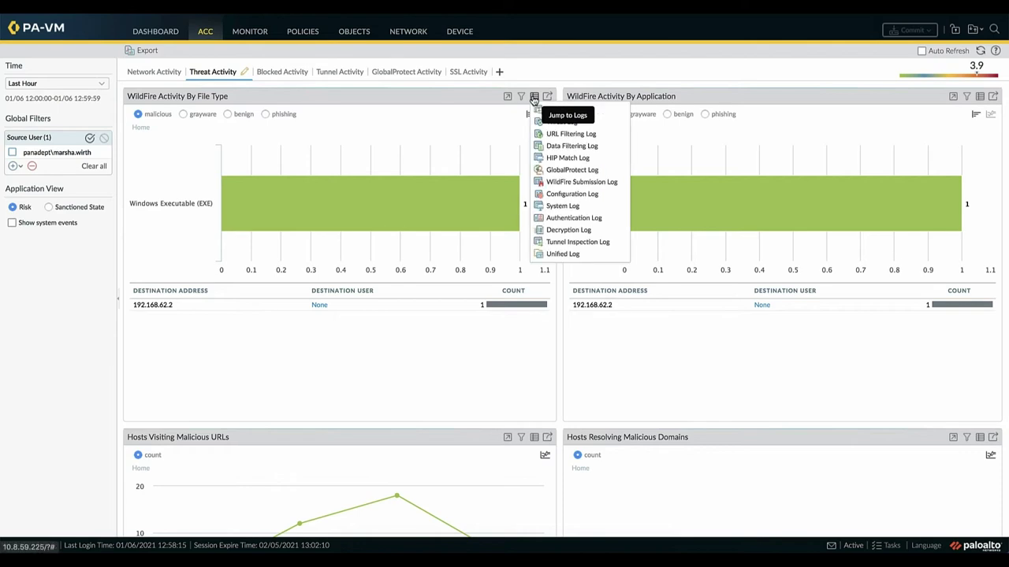
left_click(540, 182)
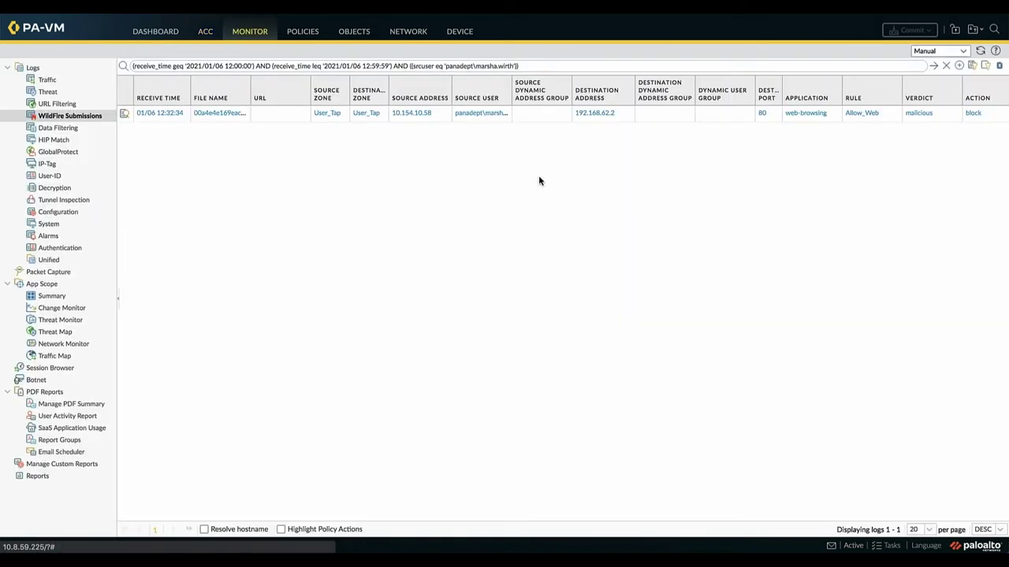
Open the malicious file's WildFire Analysis Report from its log entry and read through it
left_click(124, 116)
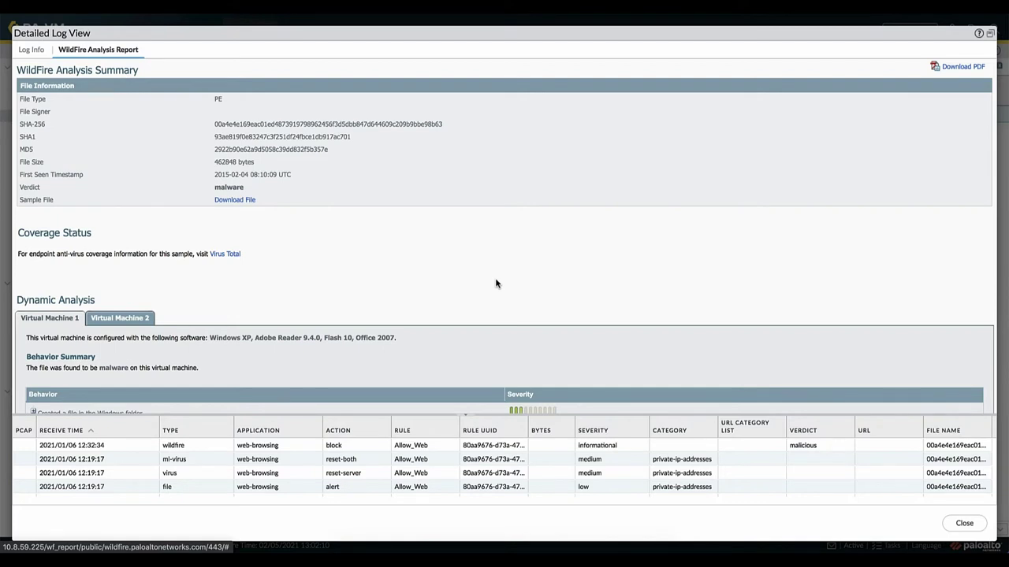
scroll(495, 284, "down", 5)
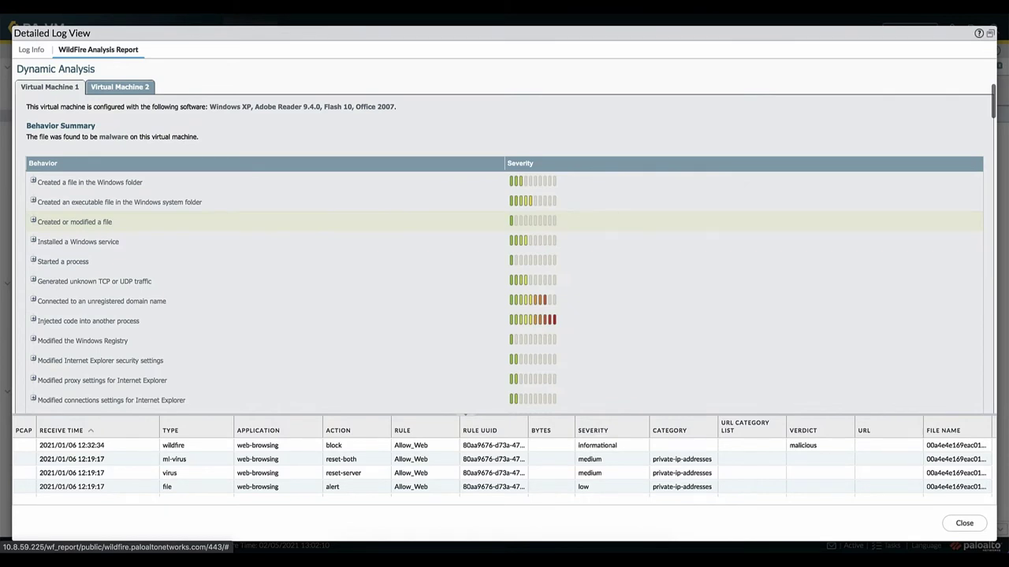
scroll(495, 283, "down", 10)
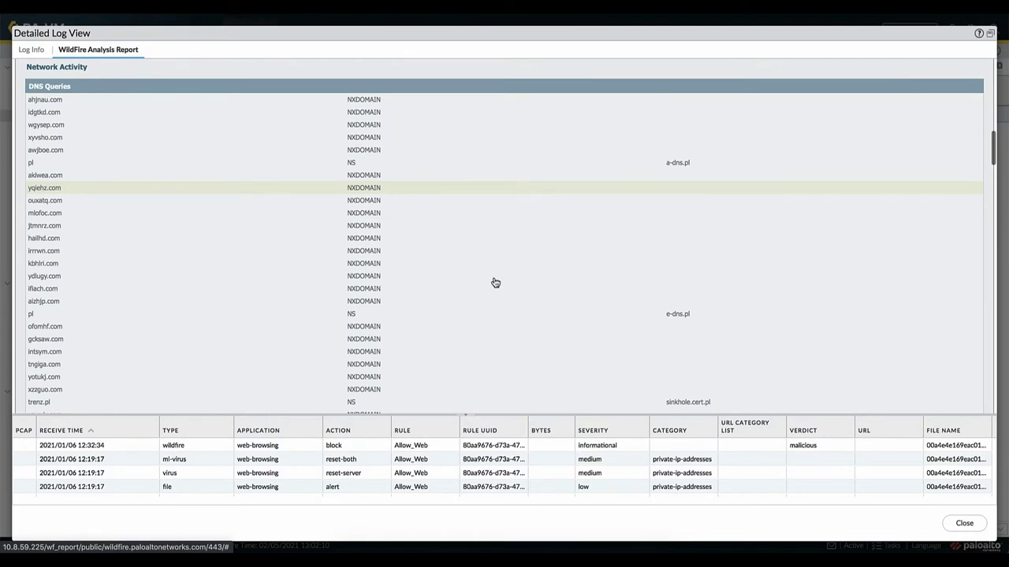
scroll(495, 283, "down", 10)
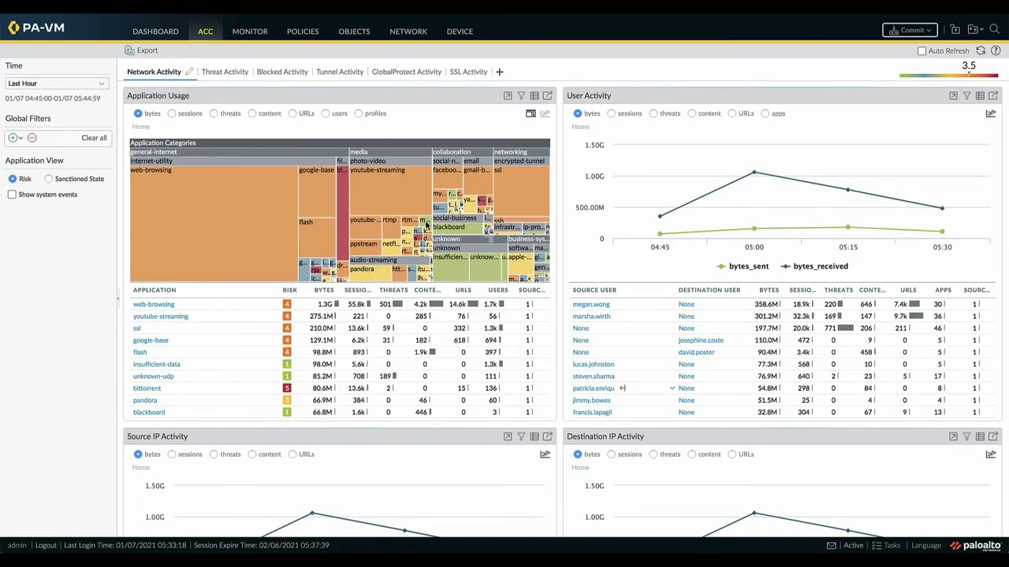
Browse the Traffic and Threat logs, then the User Activity and SaaS Application Usage report settings
left_click(249, 36)
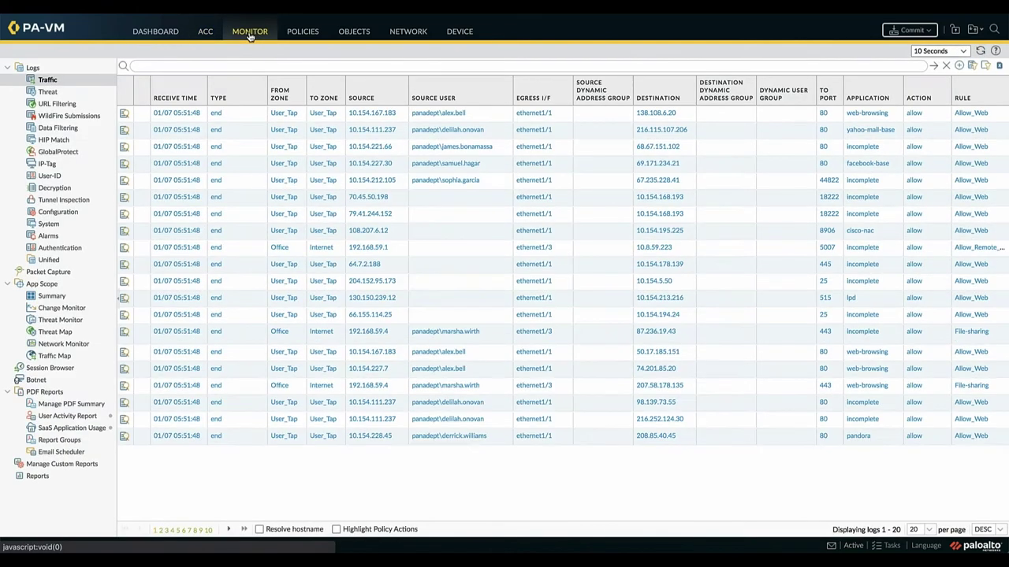
left_click(59, 94)
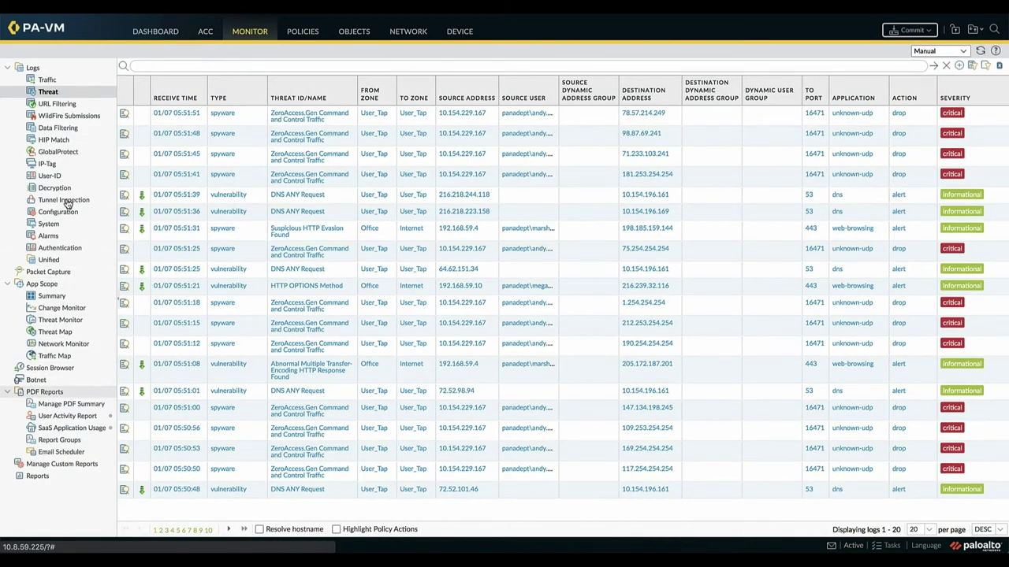
left_click(82, 418)
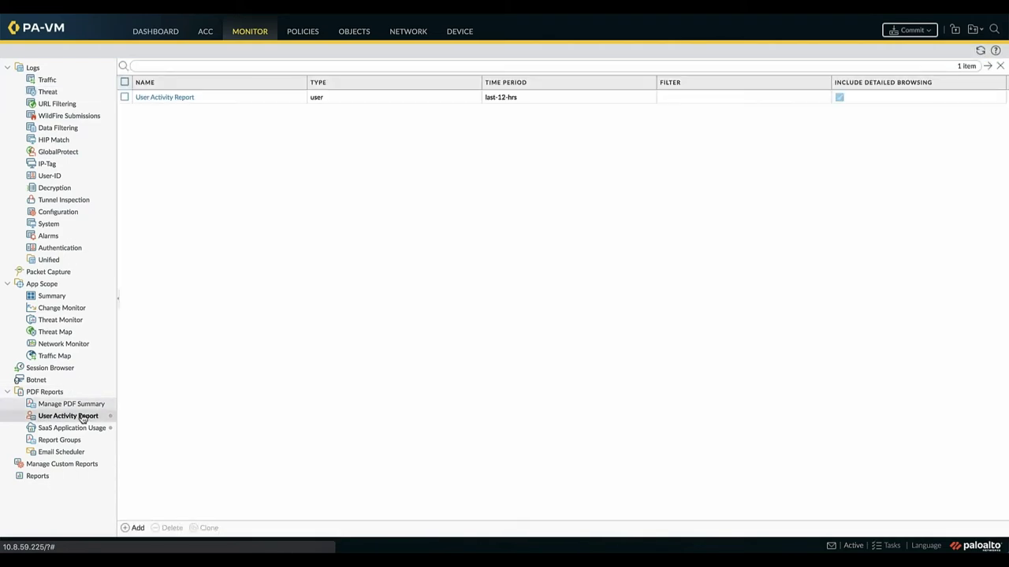
left_click(163, 97)
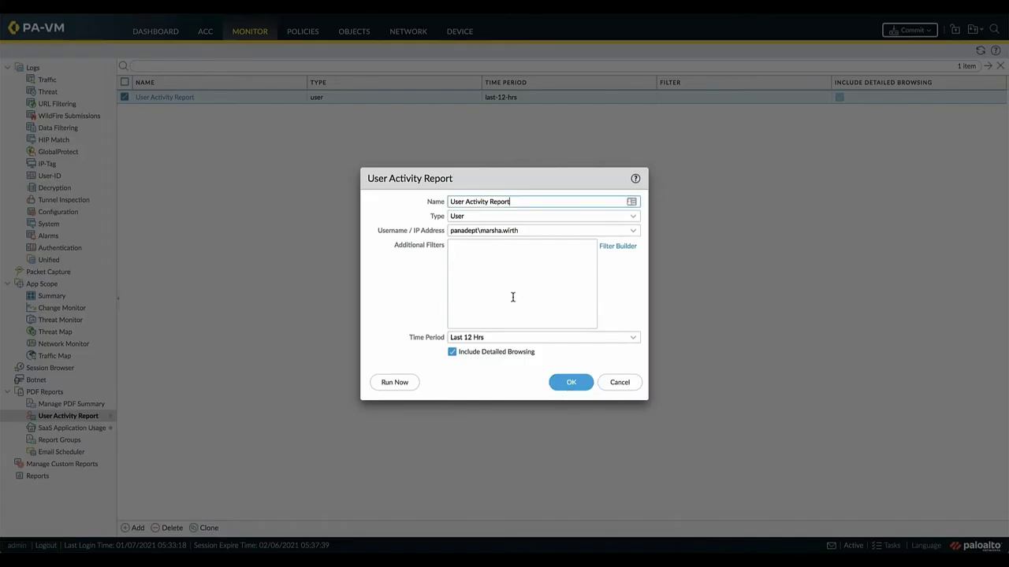
left_click(613, 382)
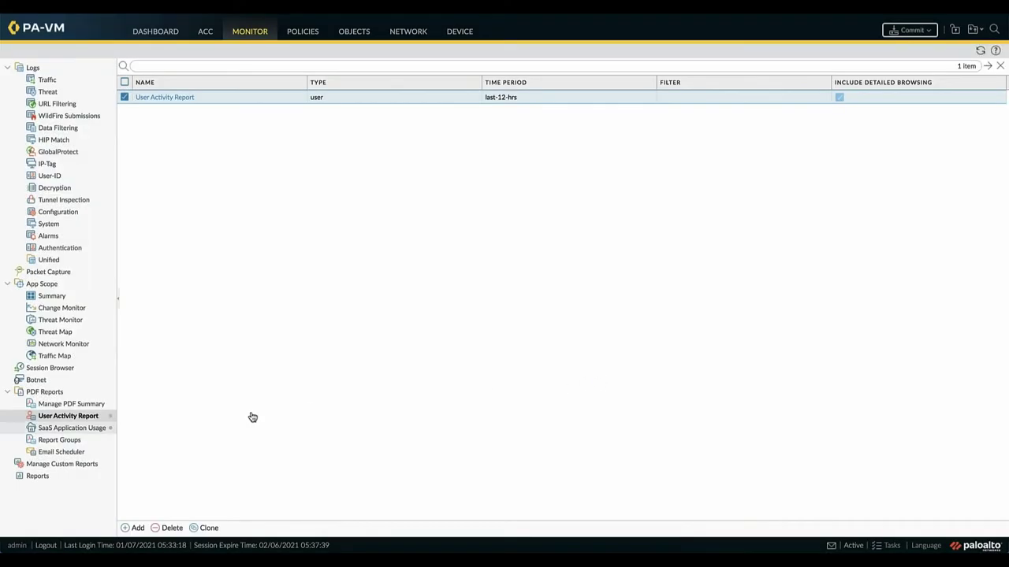
left_click(87, 429)
left_click(195, 97)
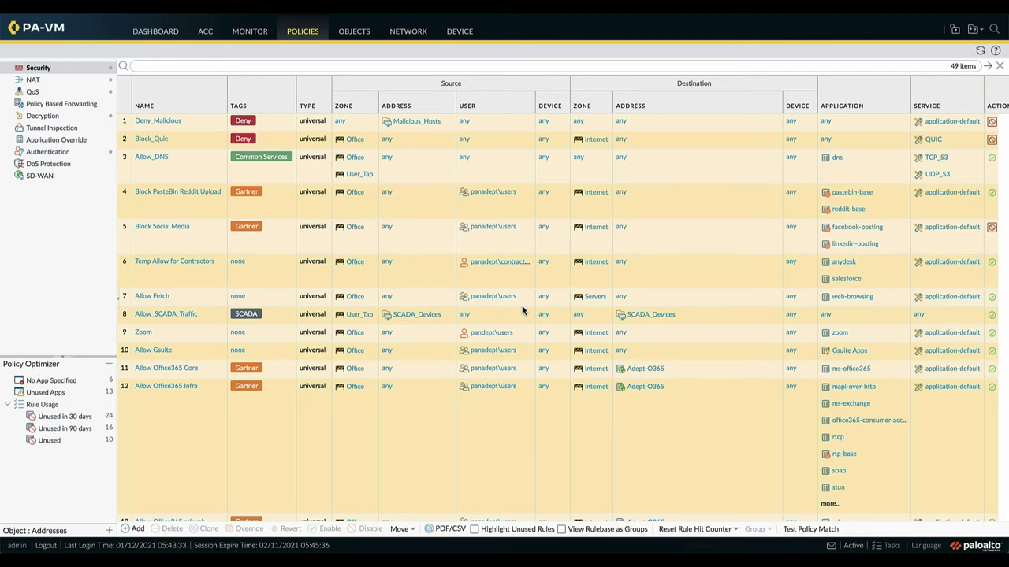
Add a security rule 'Allow Finance Applications' tagged Finance with audit comment 'Change Request #1'
left_click(136, 527)
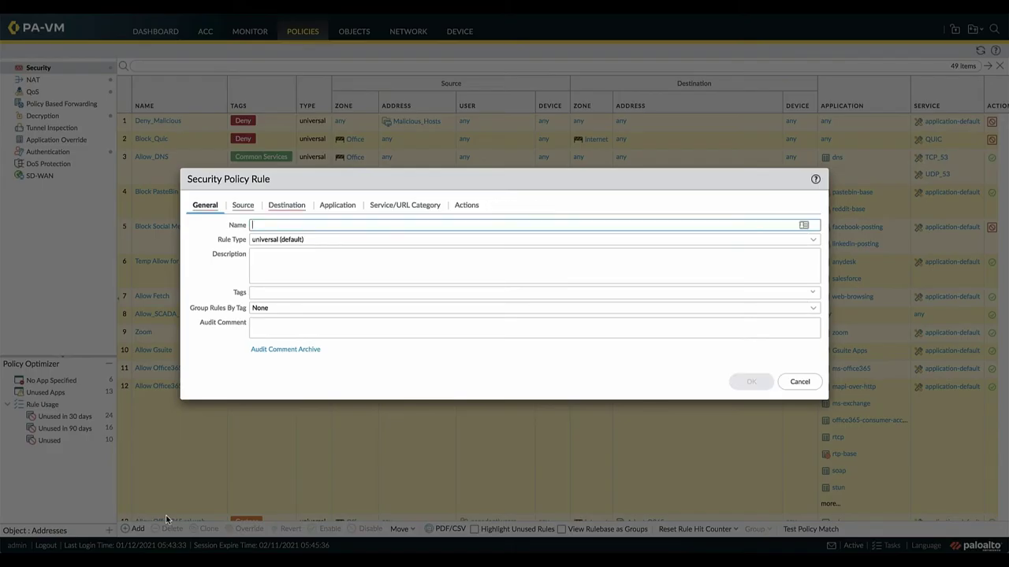
type("Allow Finance Applications")
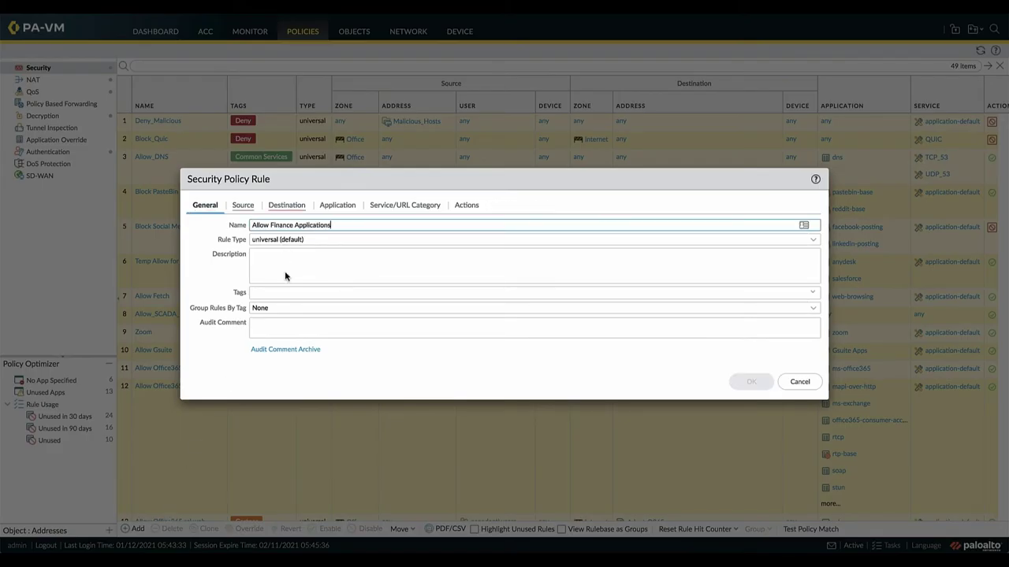
left_click(286, 293)
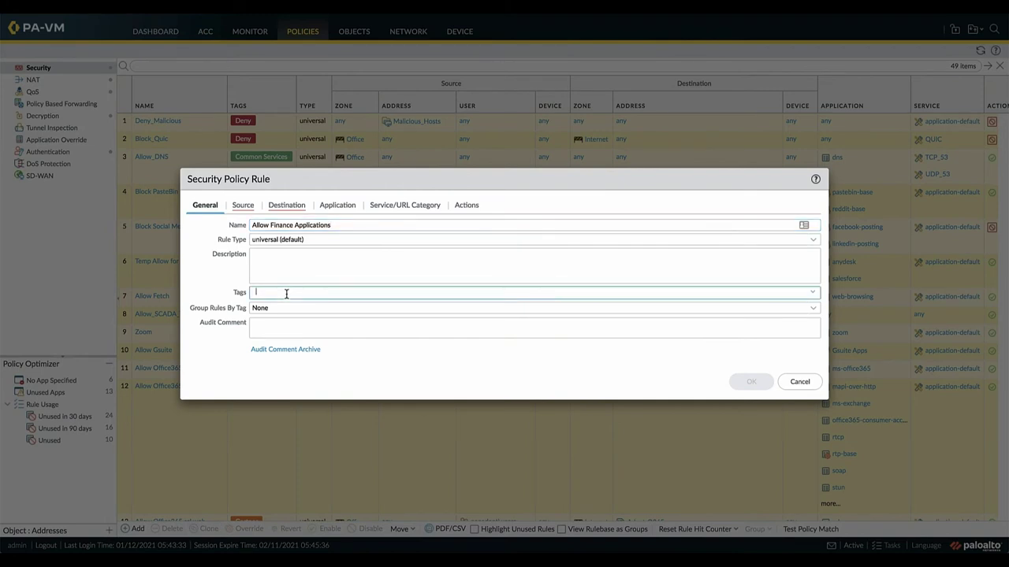
type("Finance")
left_click(285, 325)
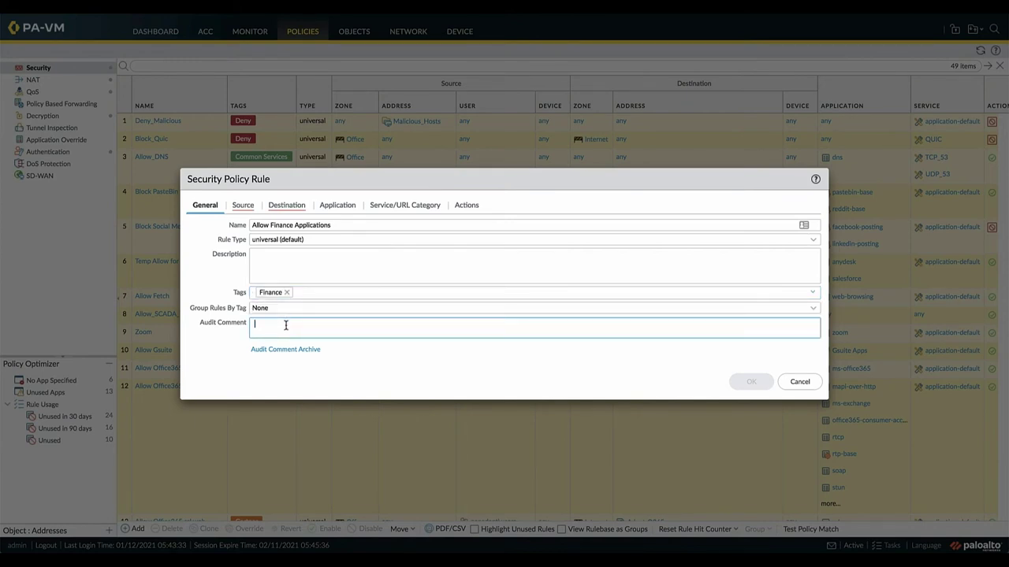
type("Change Request #1")
Add Office and VPN as the rule's source zones and start adding a source address
left_click(235, 208)
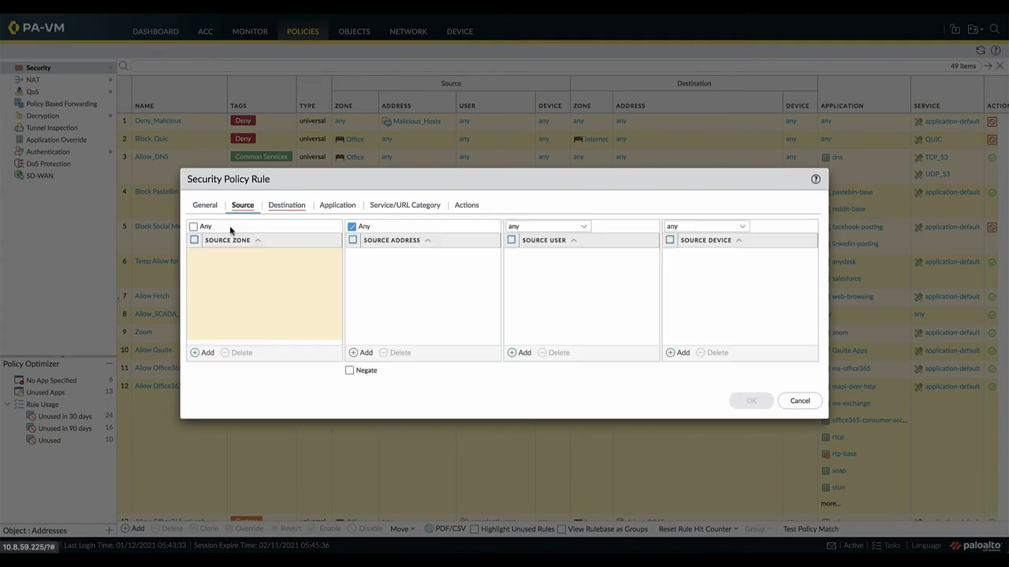
left_click(199, 354)
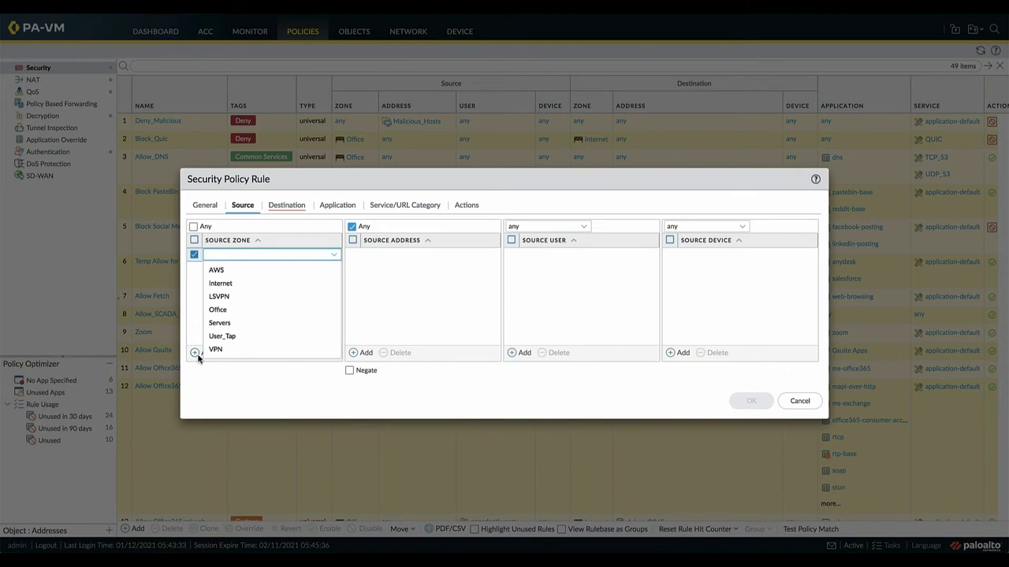
left_click(218, 309)
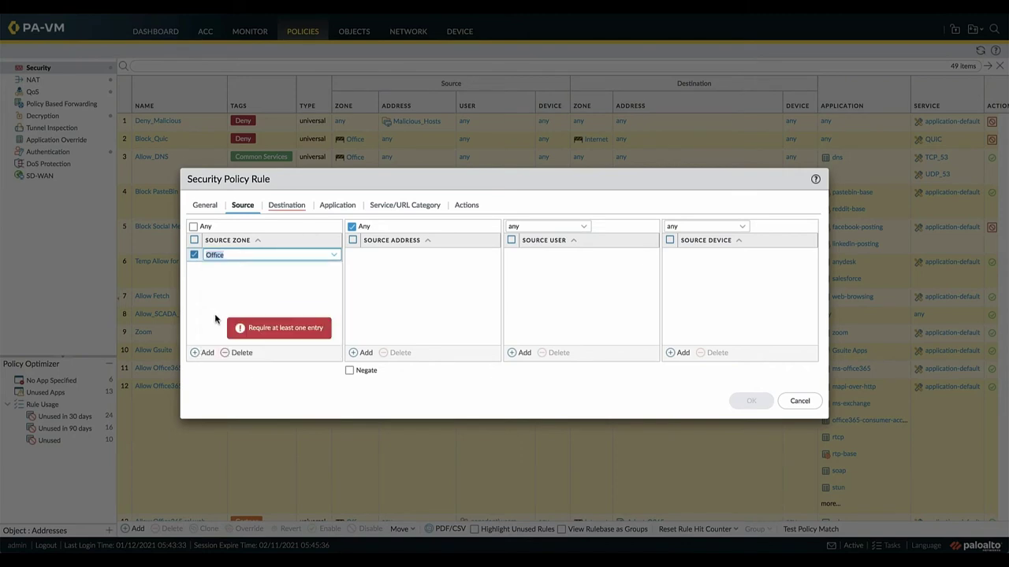
left_click(201, 353)
left_click(215, 366)
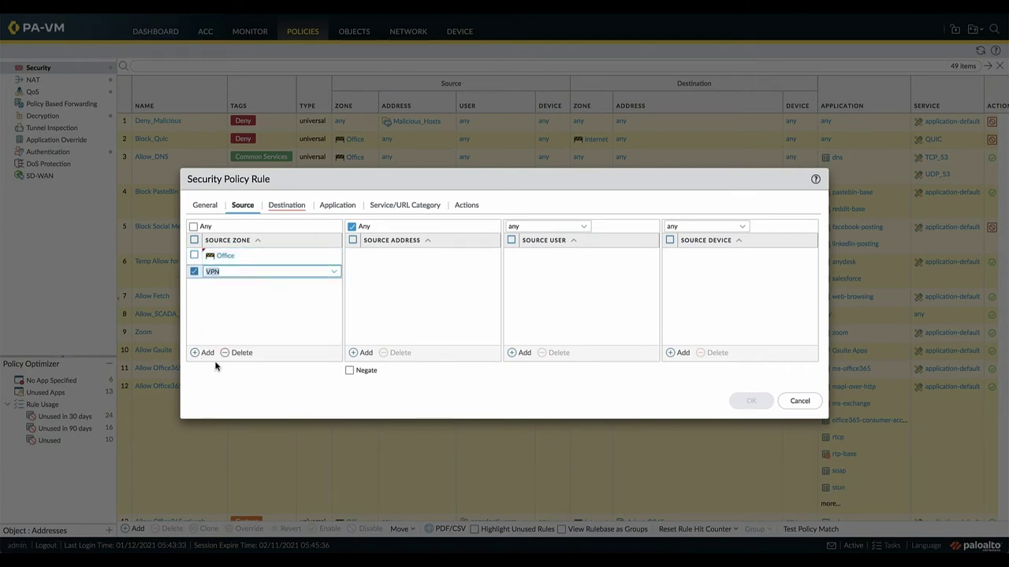
left_click(363, 353)
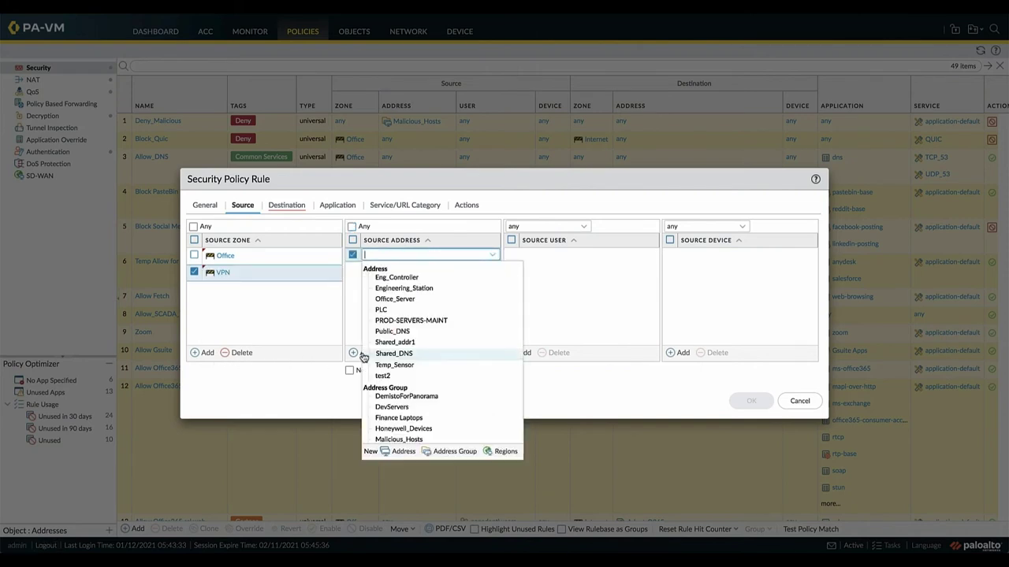
scroll(405, 383, "down", 1)
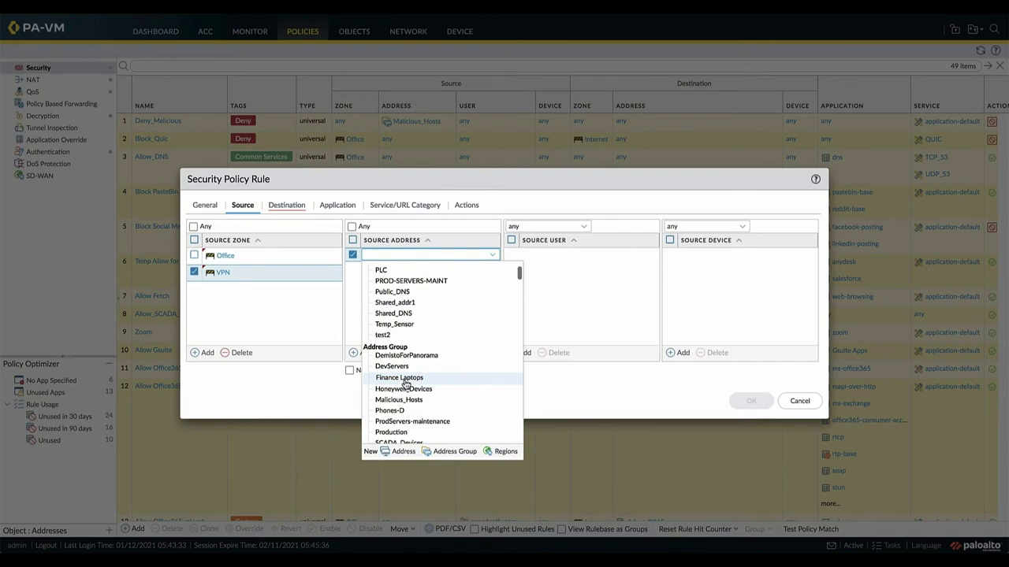
Create dynamic address group 'Finance Laptops' matching 'sgt.Finance_Laptops' as the source address
left_click(455, 451)
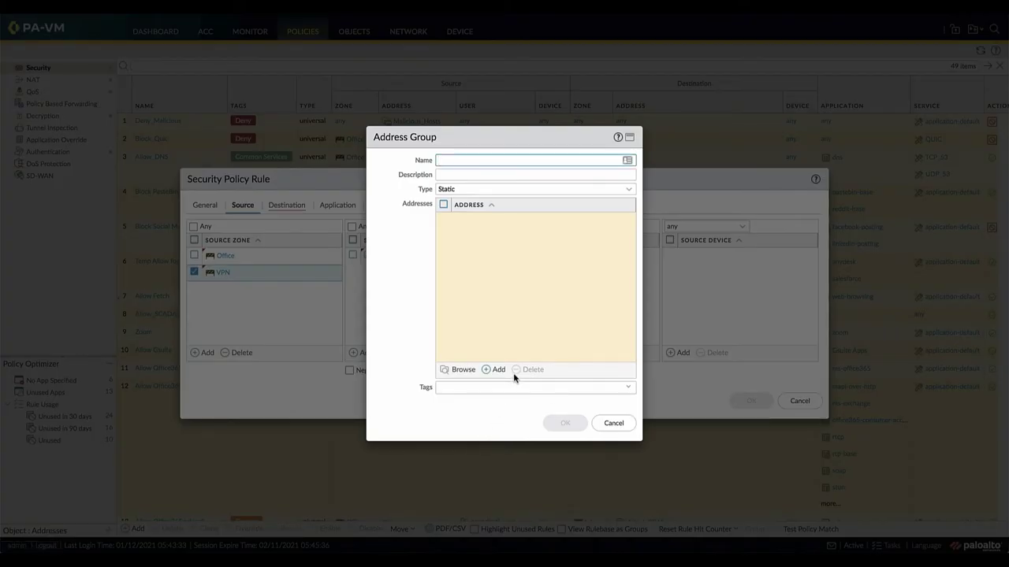
type("Finance Laptops")
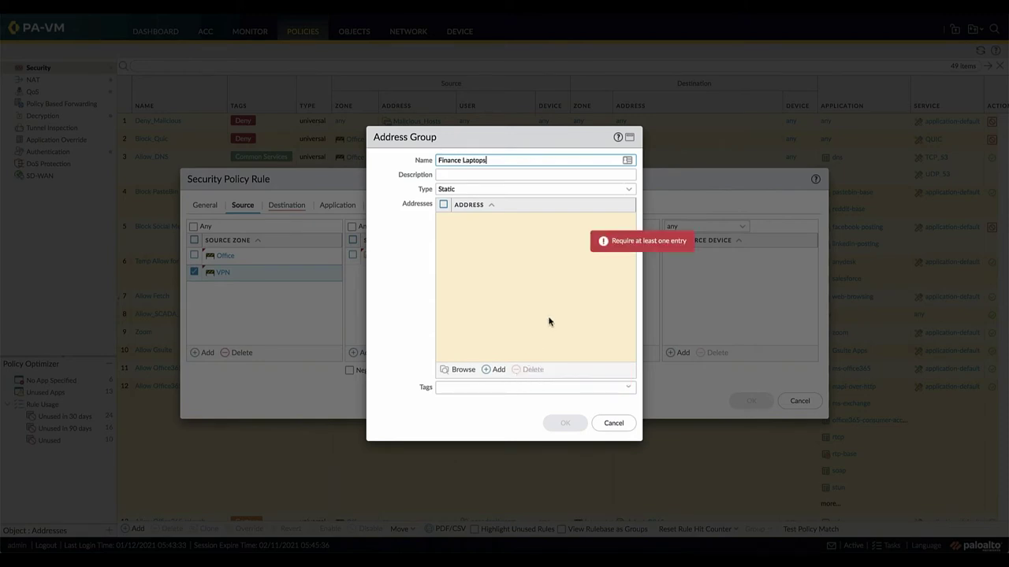
left_click(629, 192)
left_click(590, 218)
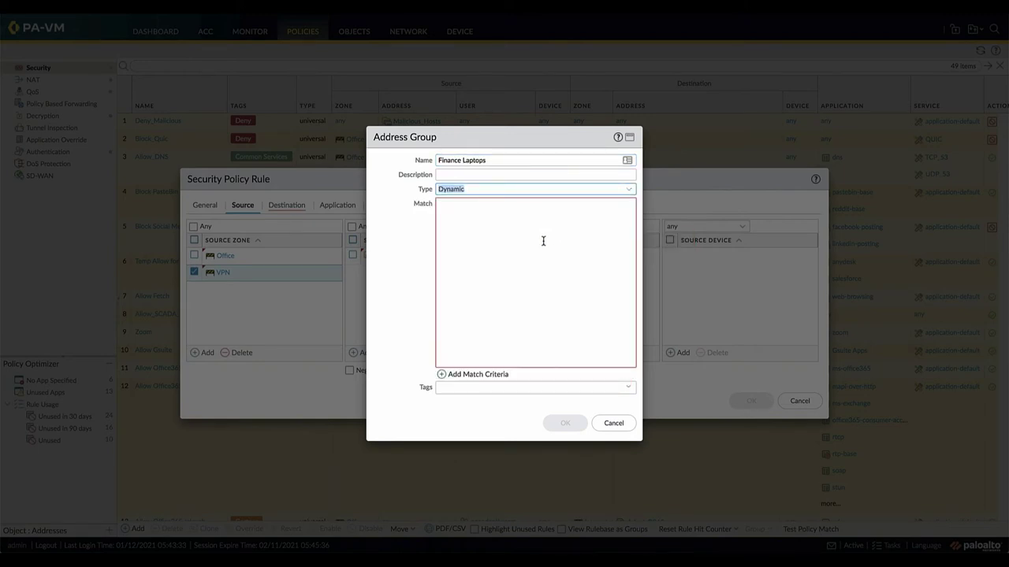
type("'sgt.Finan")
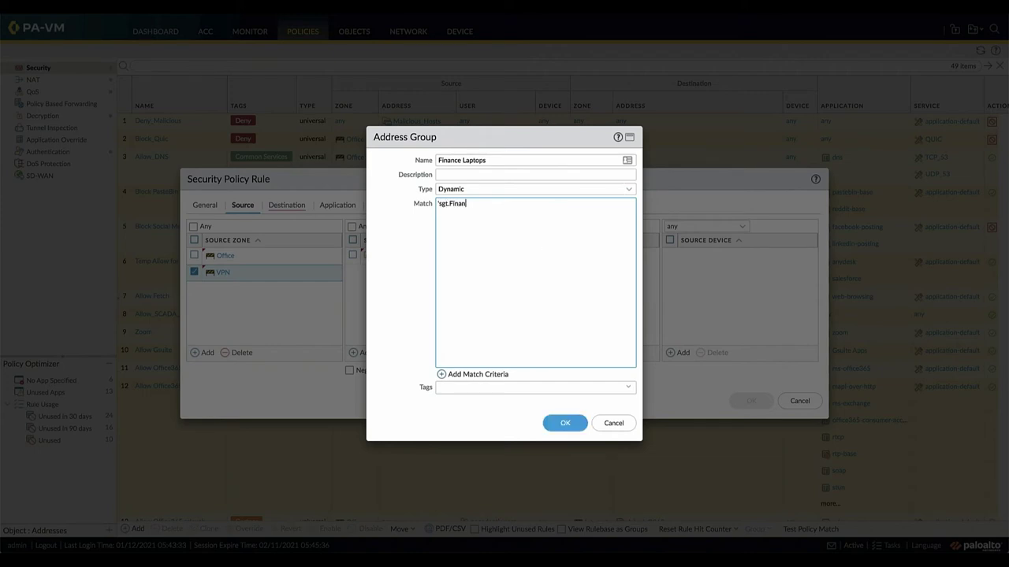
type("ce_Laptops'")
left_click(610, 423)
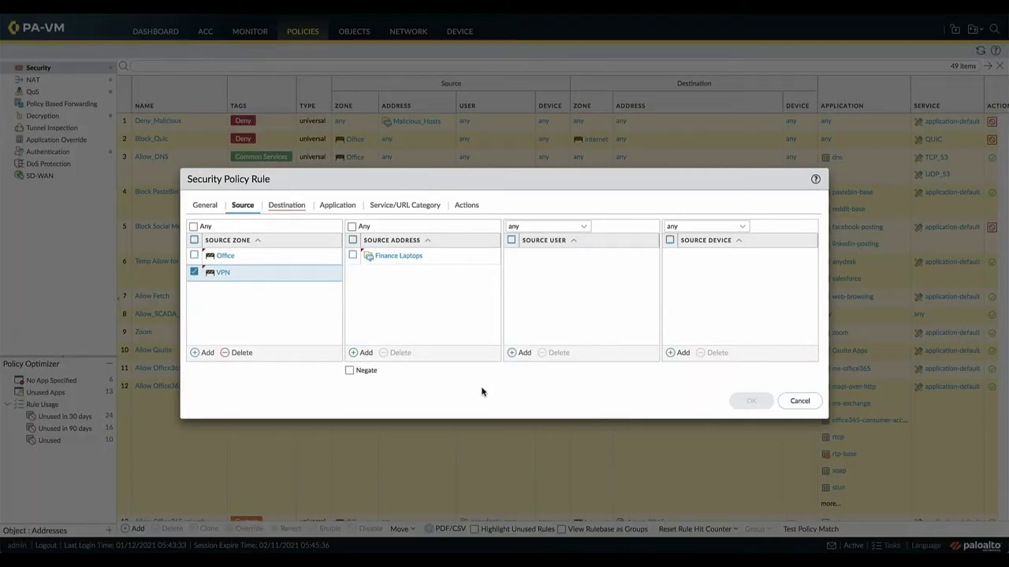
Set panadept\finance as the rule's source user, removing the extra empty entry
left_click(522, 353)
type("finance")
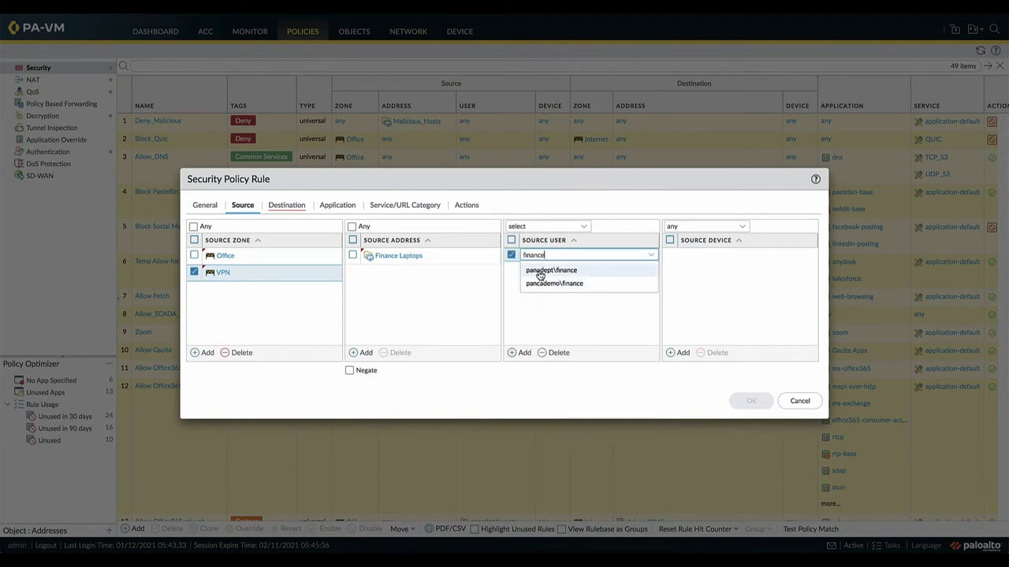
left_click(540, 272)
left_click(526, 354)
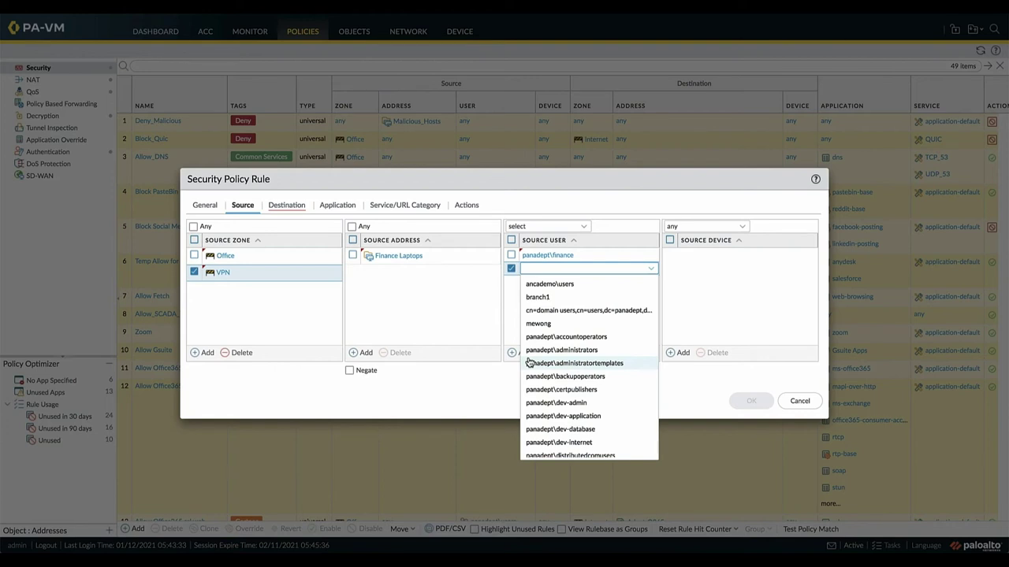
left_click(679, 354)
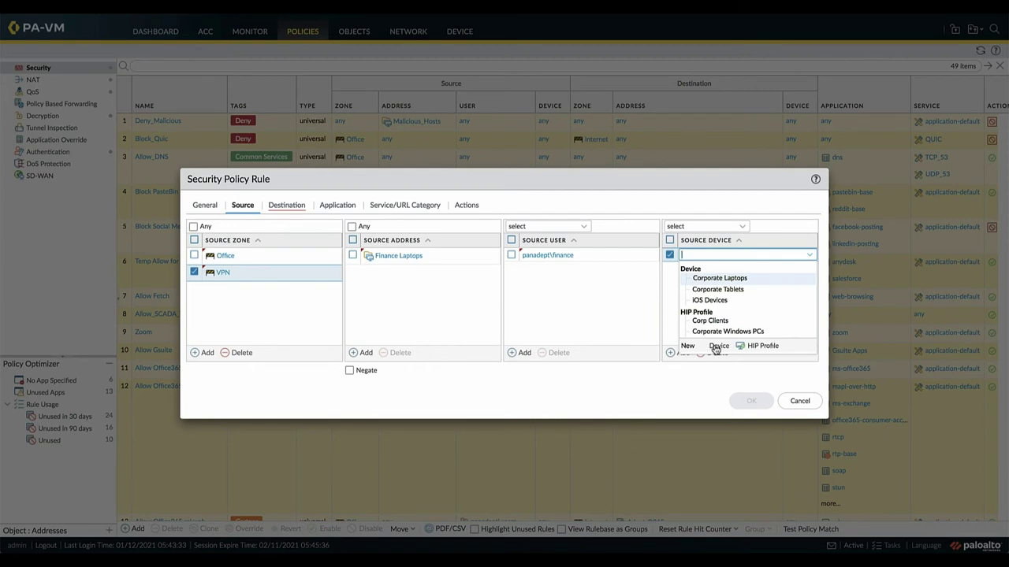
Create source device object 'Finance Laptops' with OS Windows 10 and vendor Dell
left_click(715, 346)
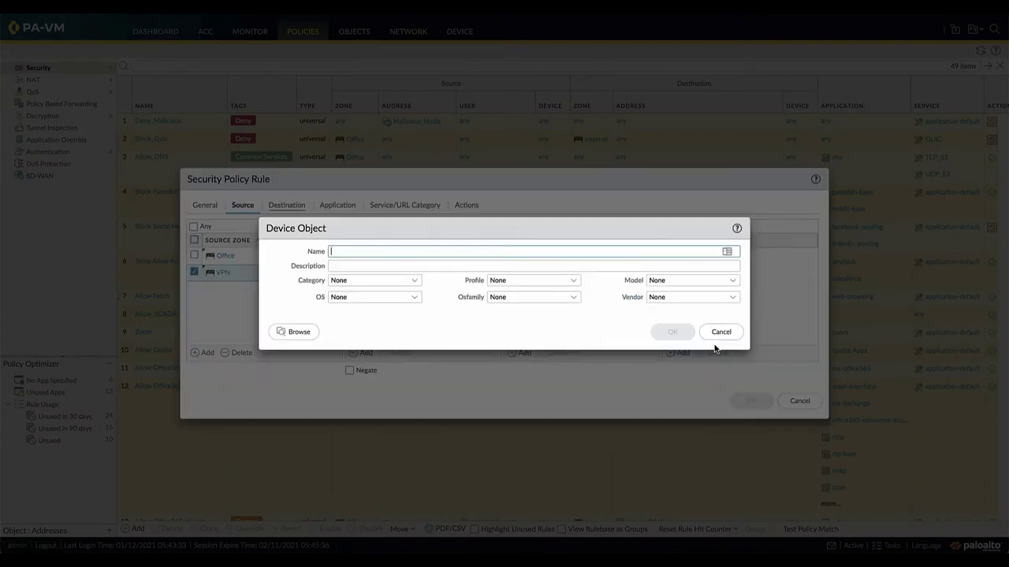
type("Finance")
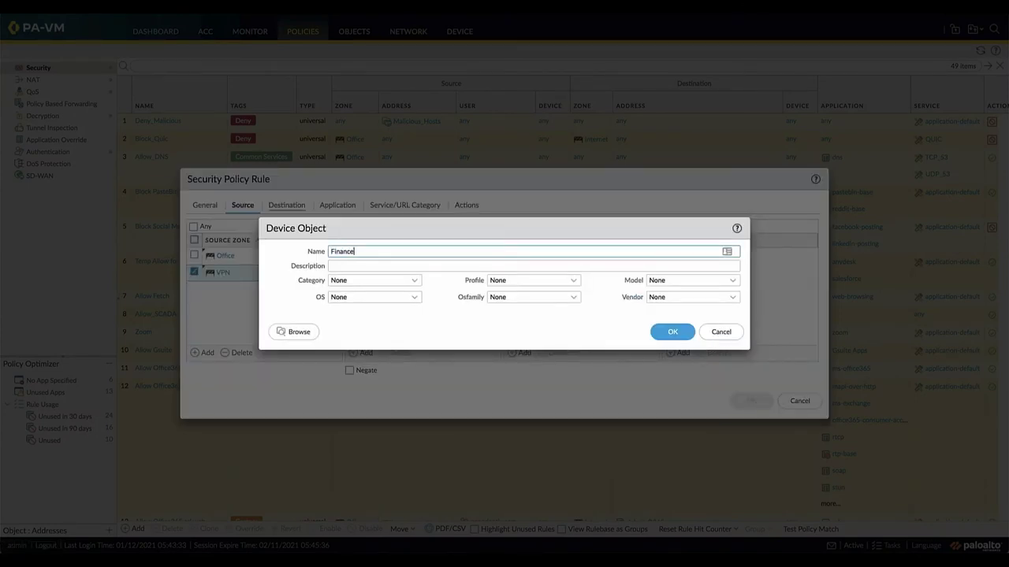
type(" Laptops")
left_click(370, 297)
type("Windows 10")
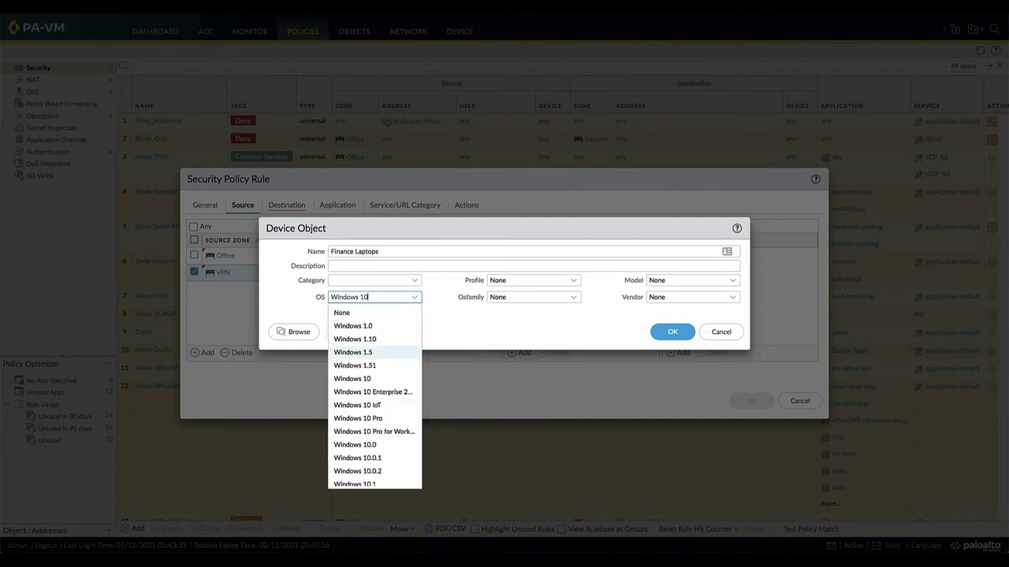
left_click(397, 327)
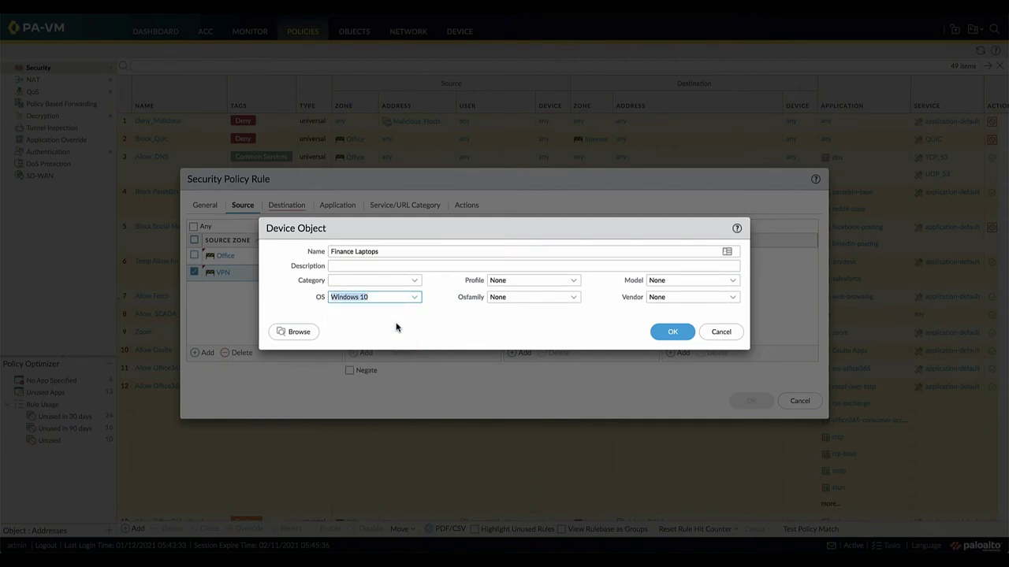
left_click(732, 300)
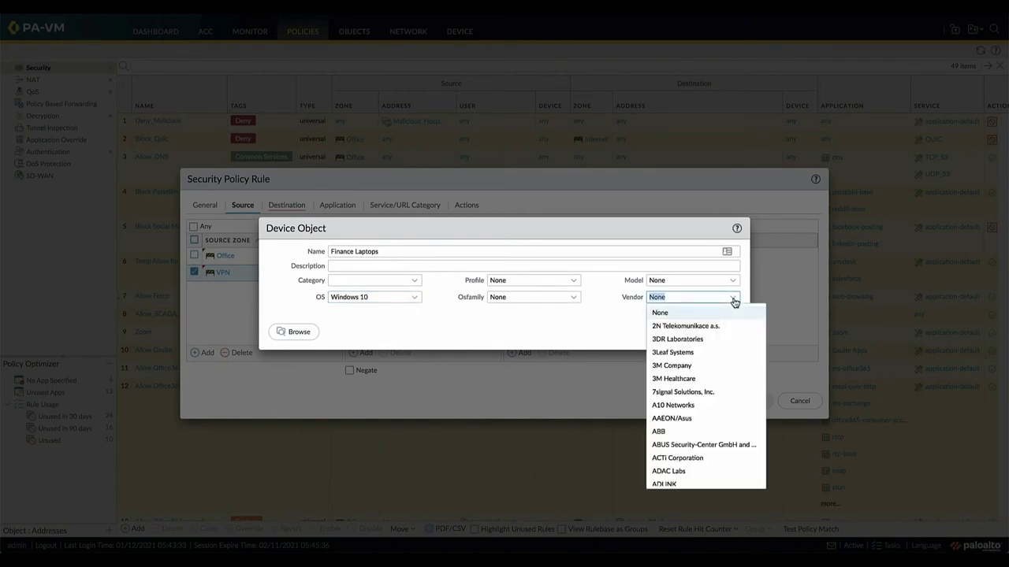
type("dell")
left_click(692, 329)
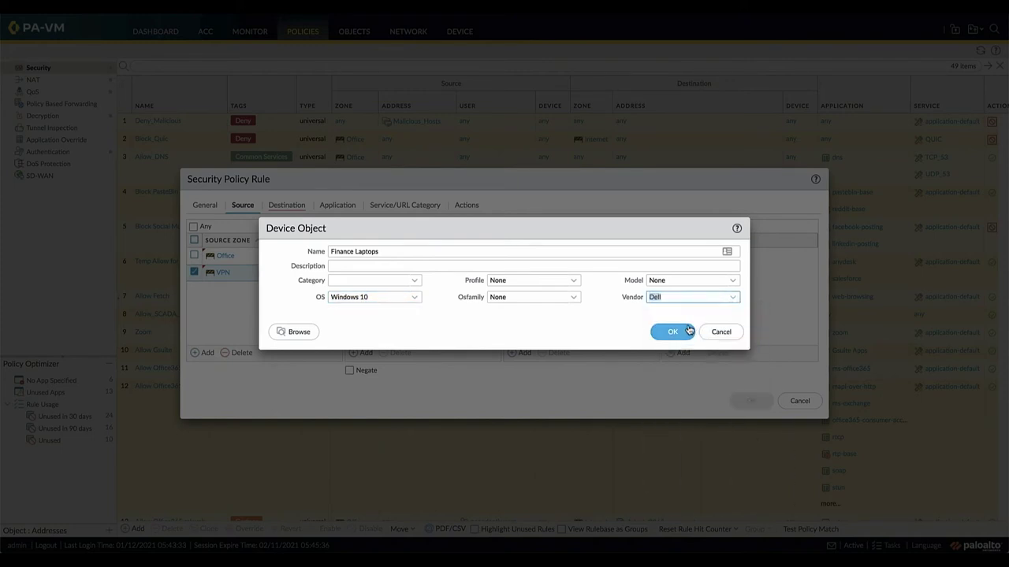
left_click(675, 335)
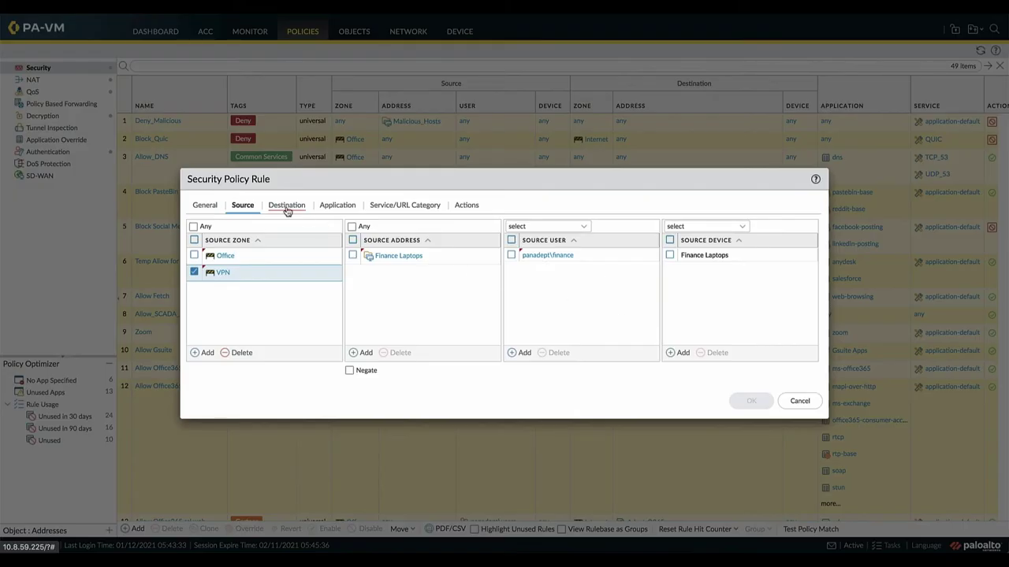
Set Servers as the destination zone and start a new application entry
left_click(287, 206)
left_click(205, 354)
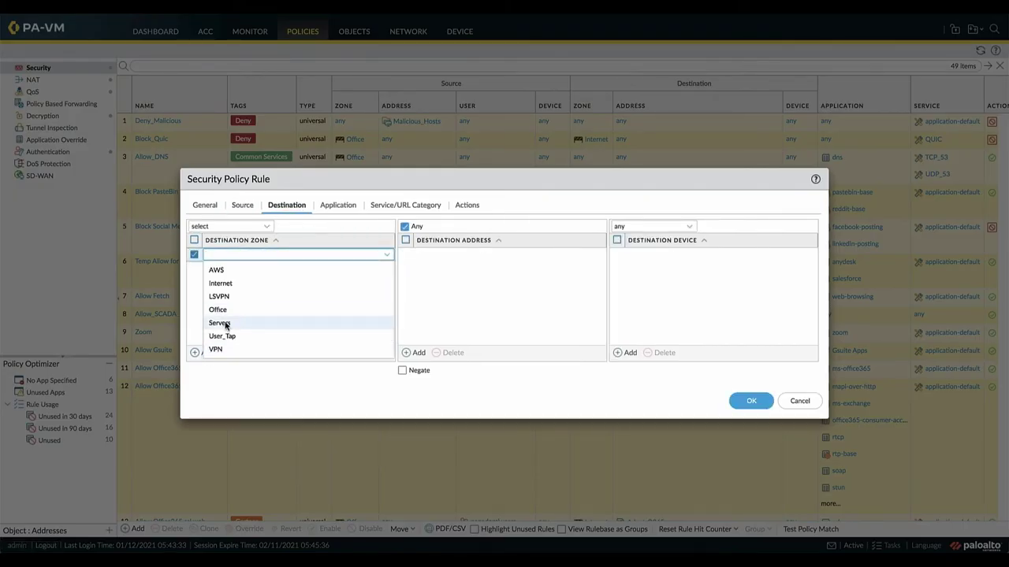
left_click(225, 323)
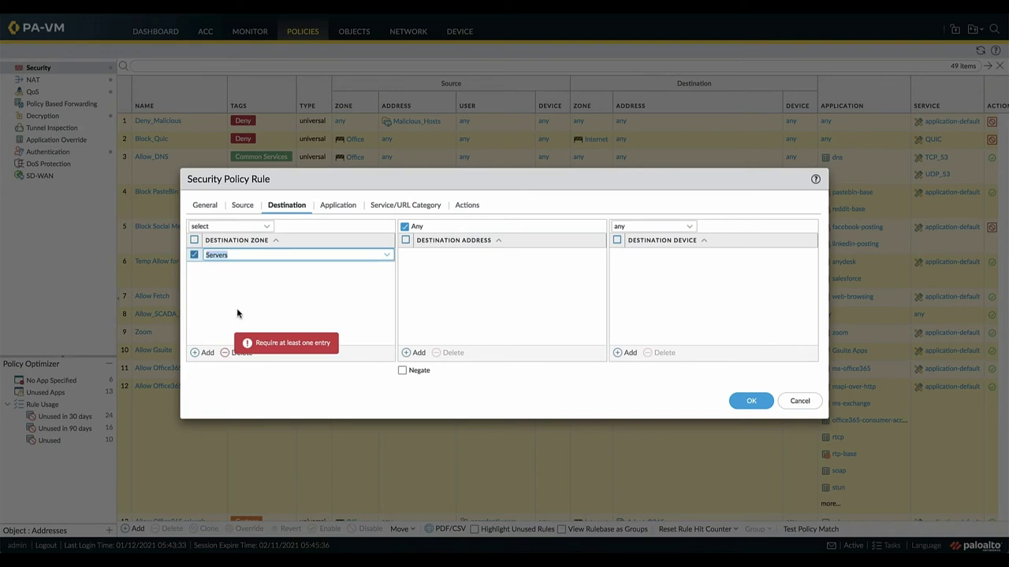
left_click(338, 208)
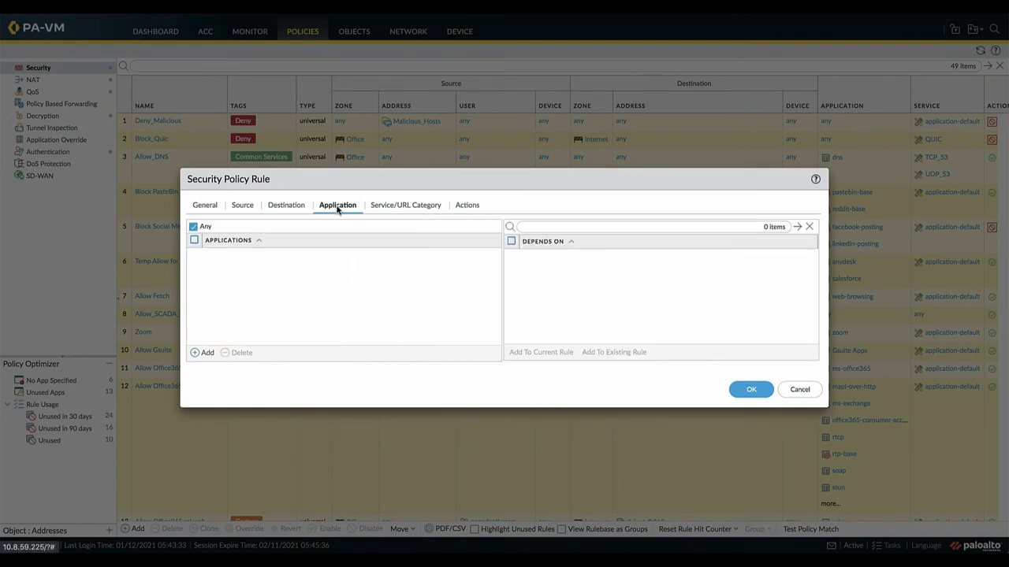
left_click(207, 353)
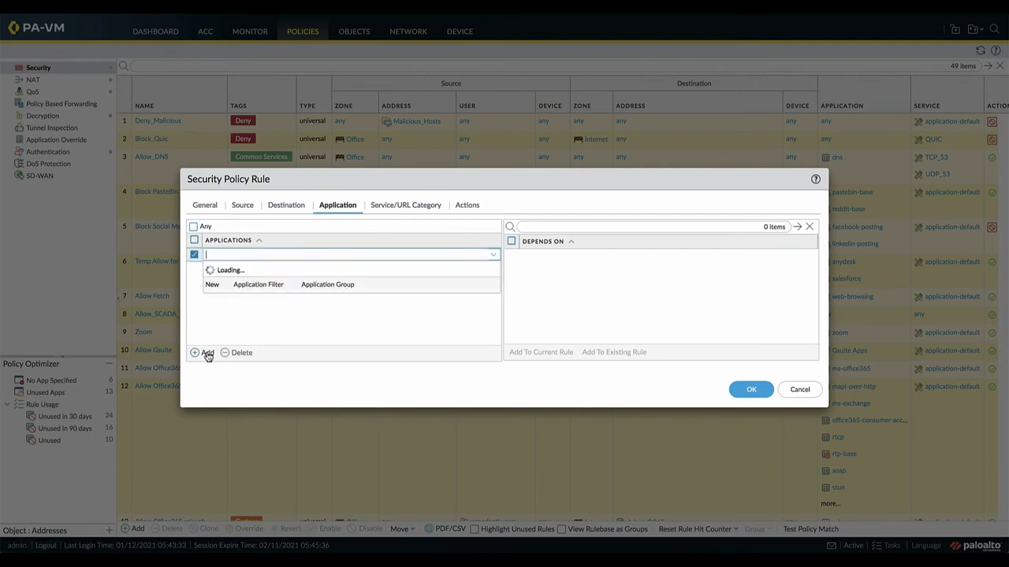
Create application filter 'Finance Applications' for business-systems, database and erp-crm, and apply it
left_click(270, 285)
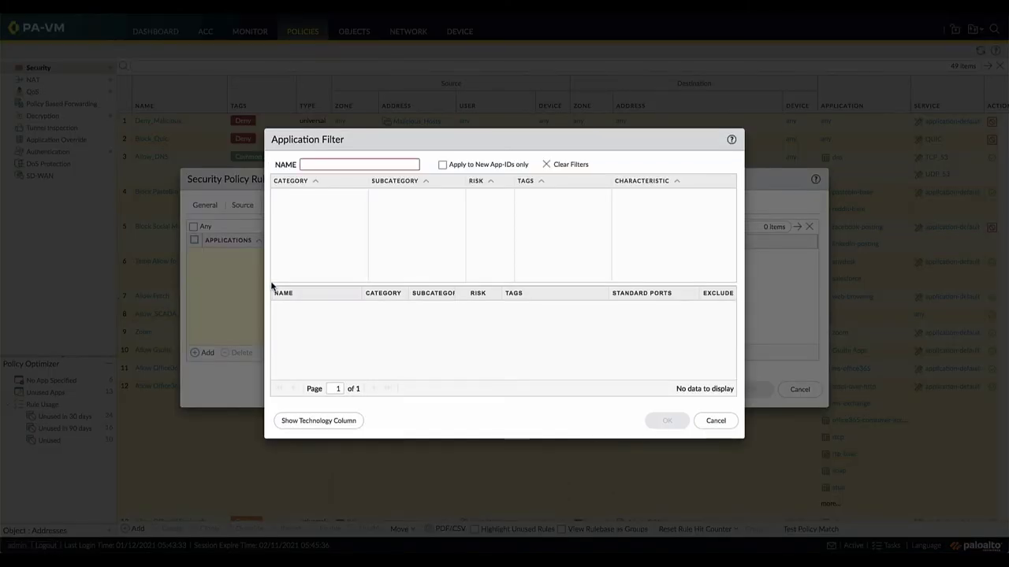
type("Finance App")
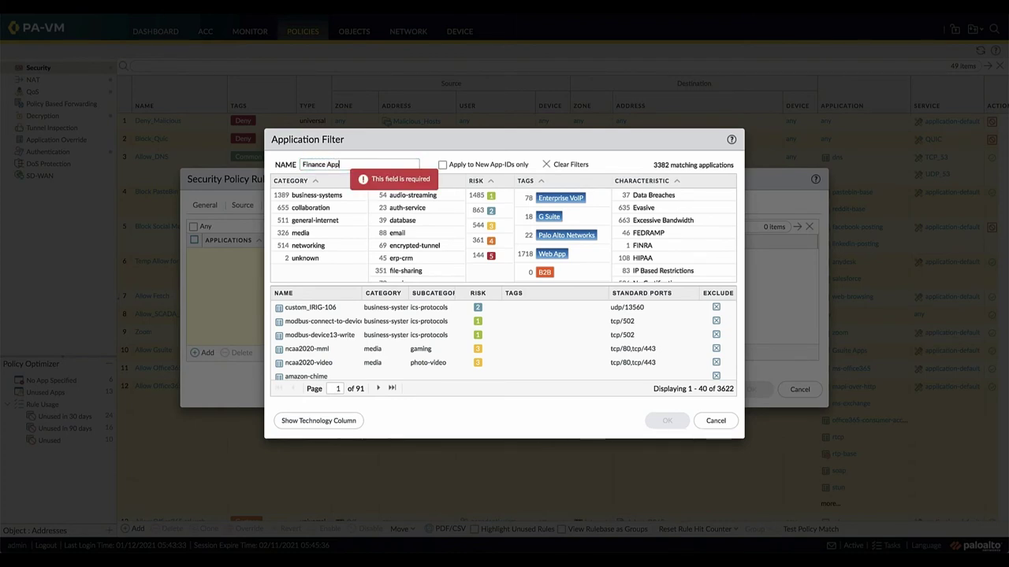
type("lications")
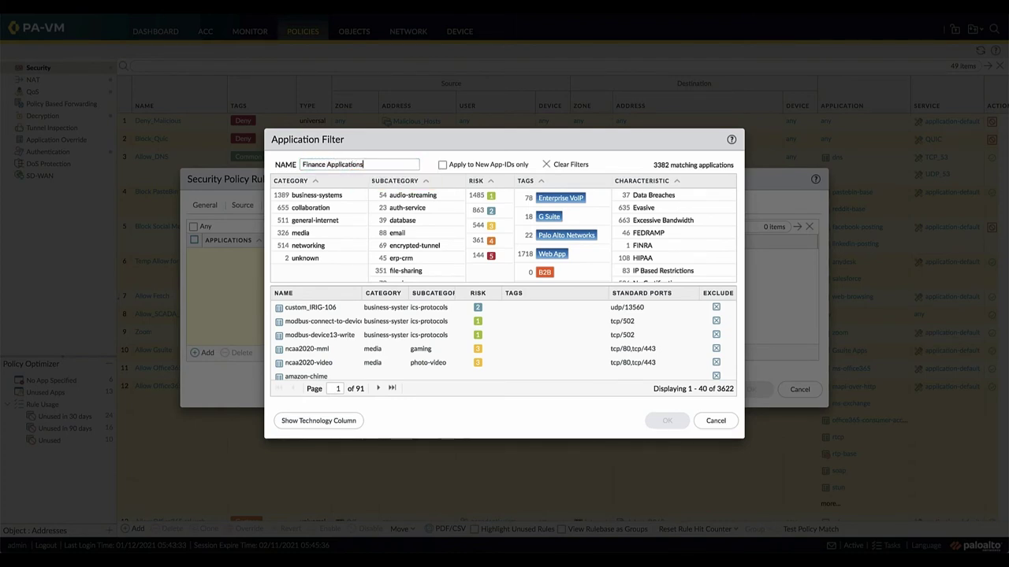
left_click(332, 196)
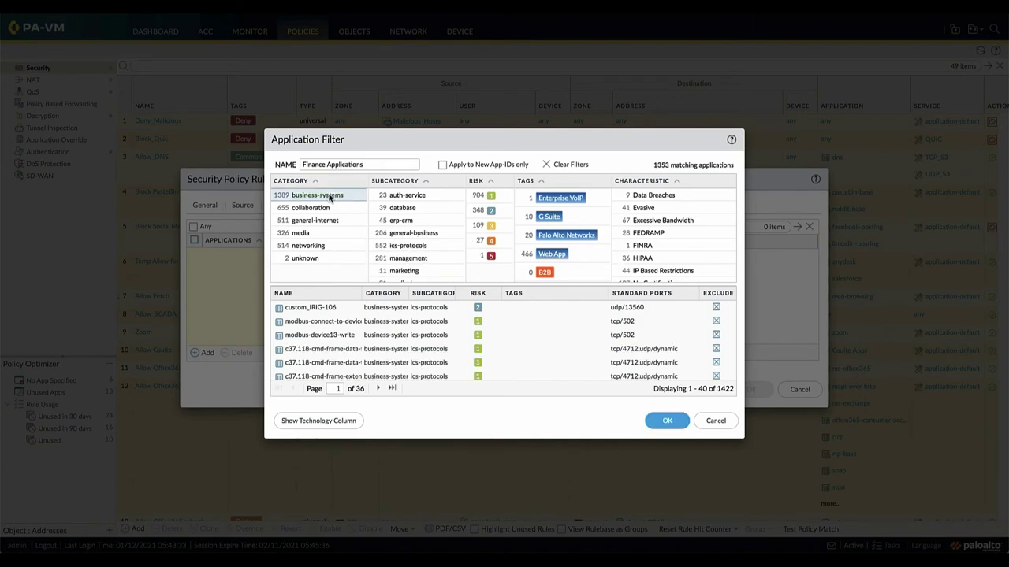
left_click(387, 207)
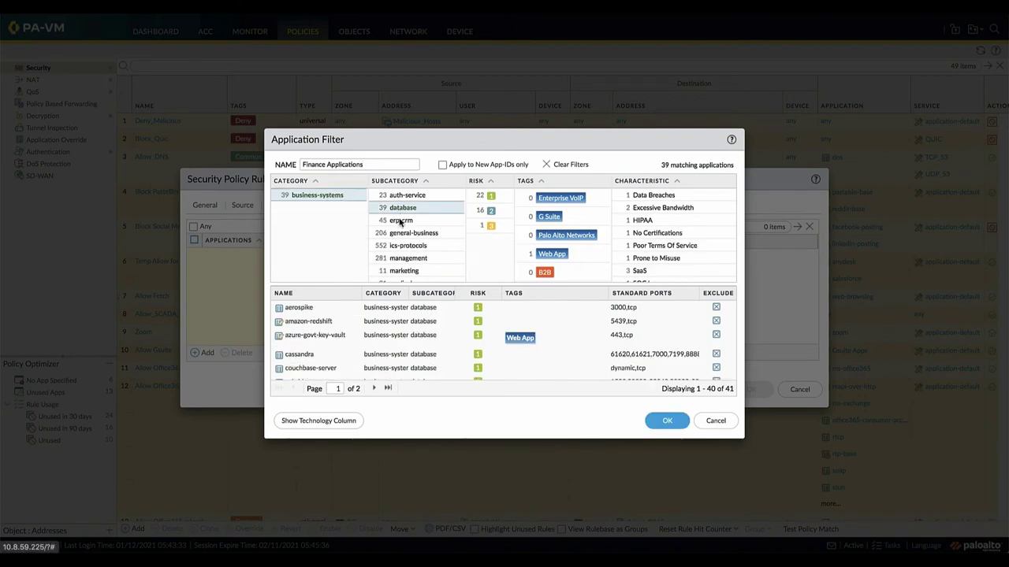
left_click(399, 221)
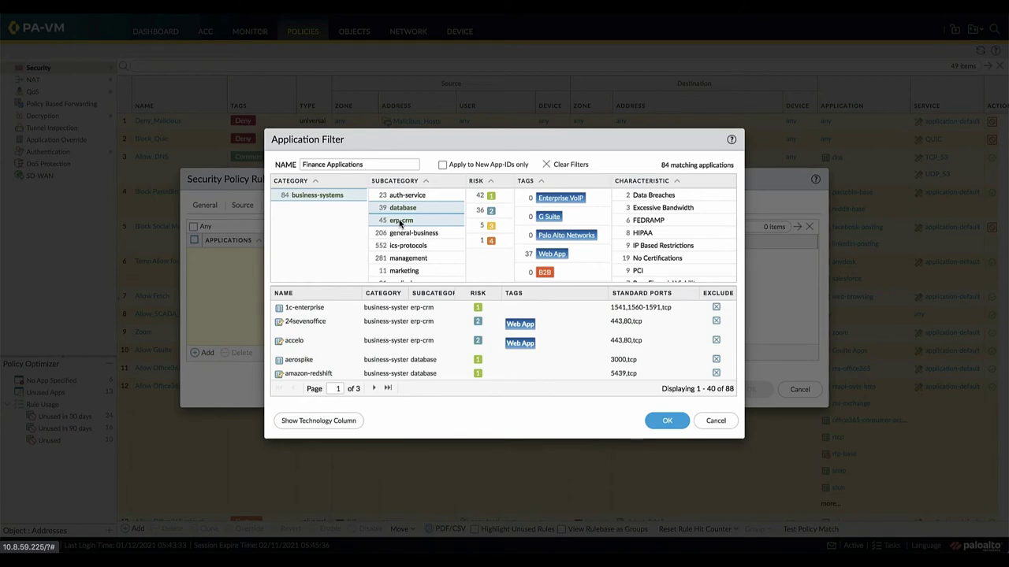
left_click(716, 308)
left_click(715, 321)
left_click(715, 341)
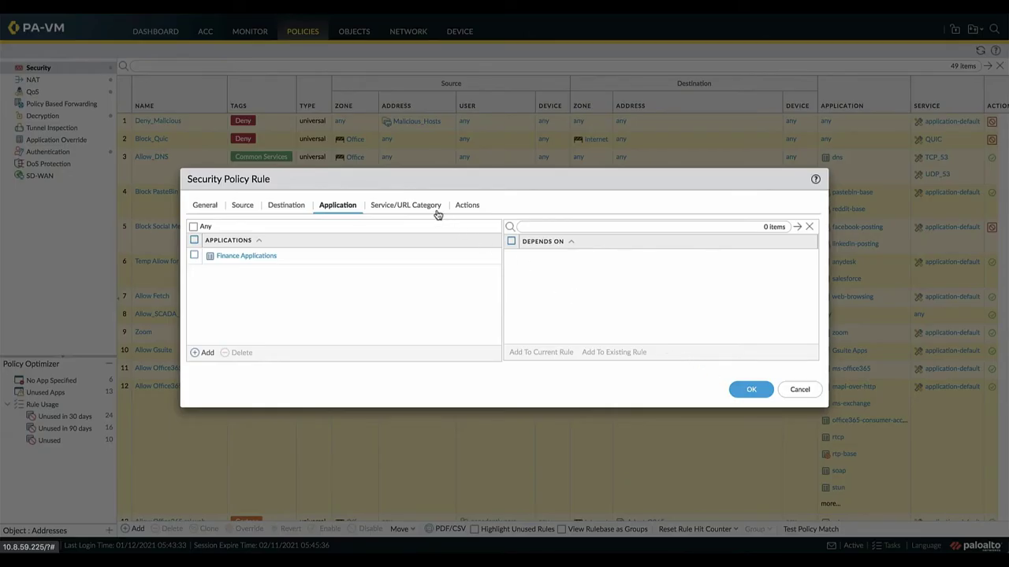
Review the rule's Actions settings and keep the action set to Allow
left_click(431, 208)
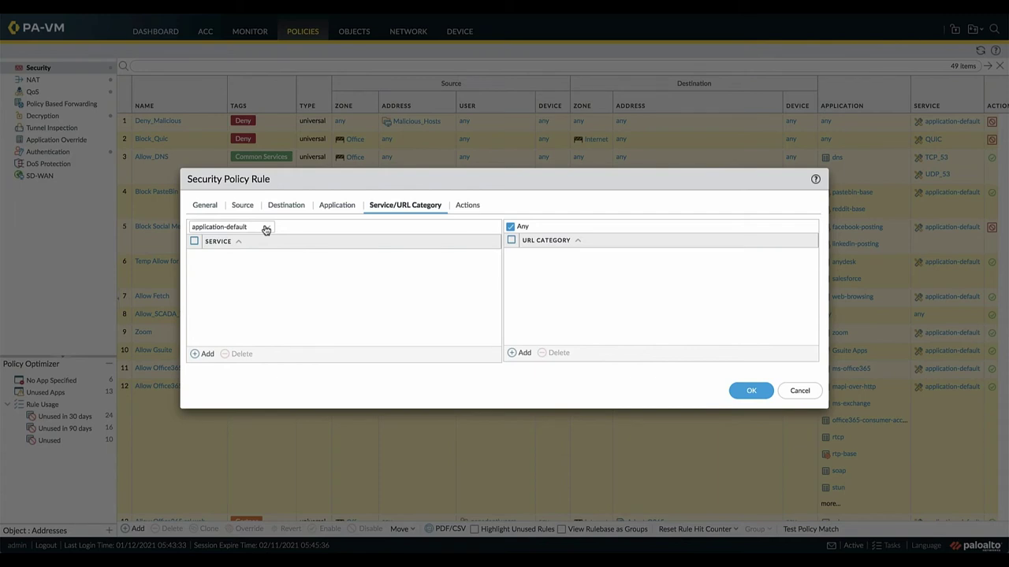
left_click(466, 205)
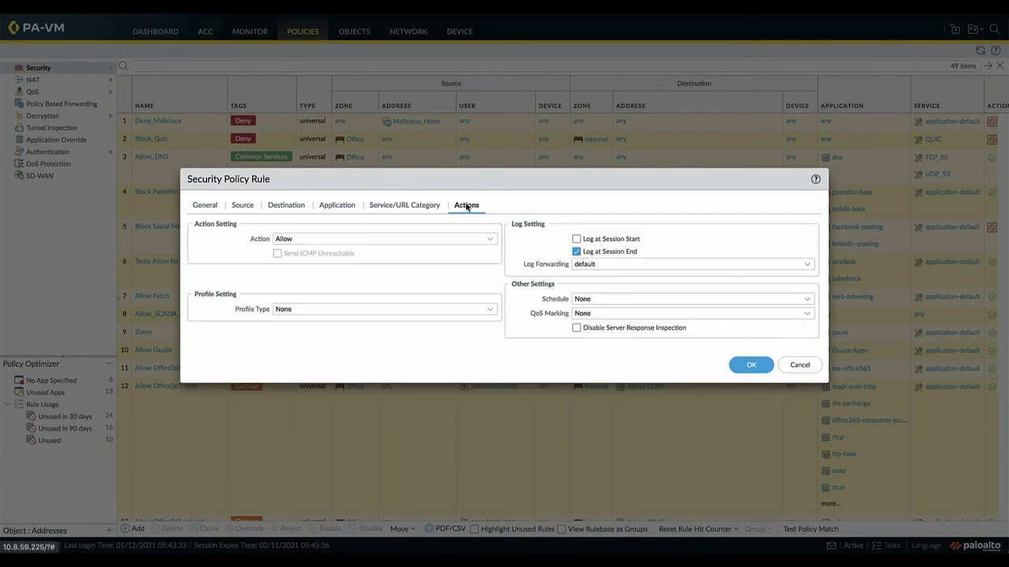
left_click(490, 239)
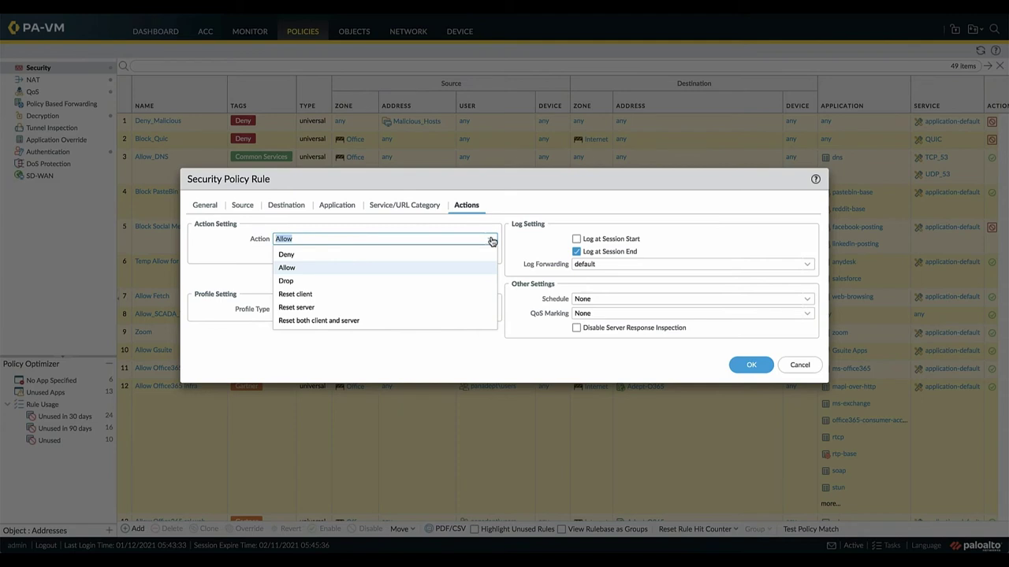
left_click(492, 241)
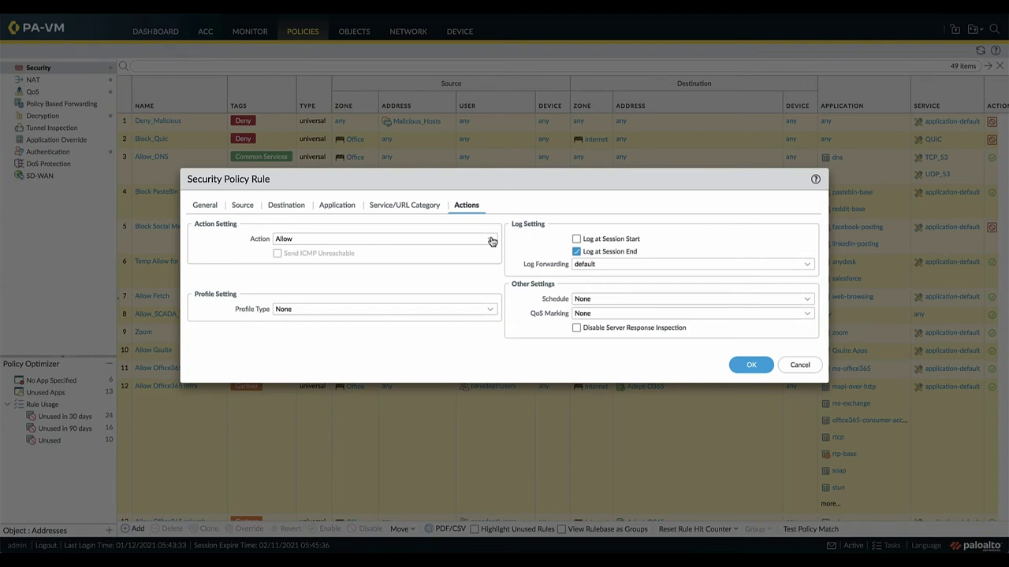
Switch the rule's Profile Type to Profiles and open the Antivirus profile list
left_click(488, 309)
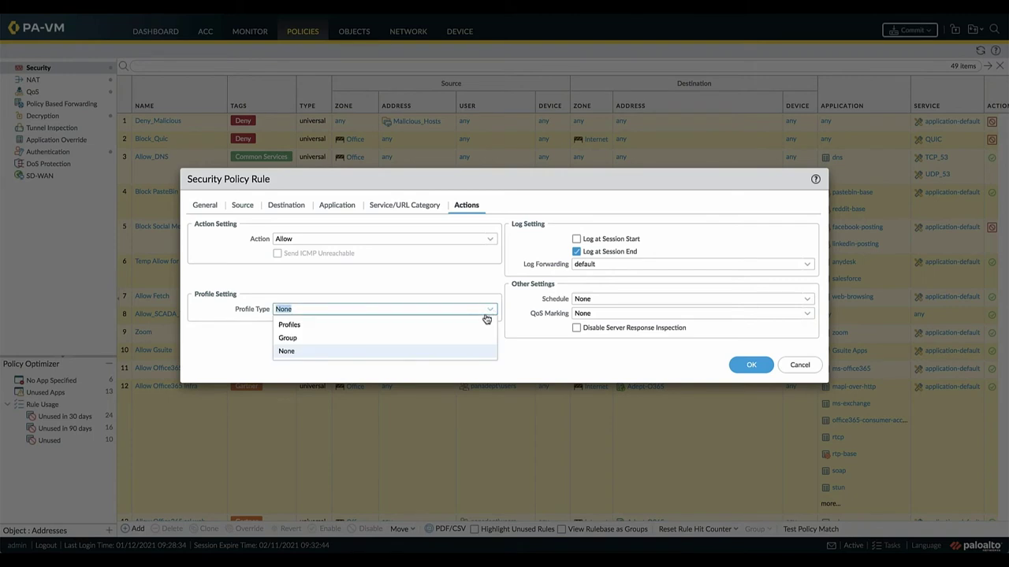
left_click(482, 321)
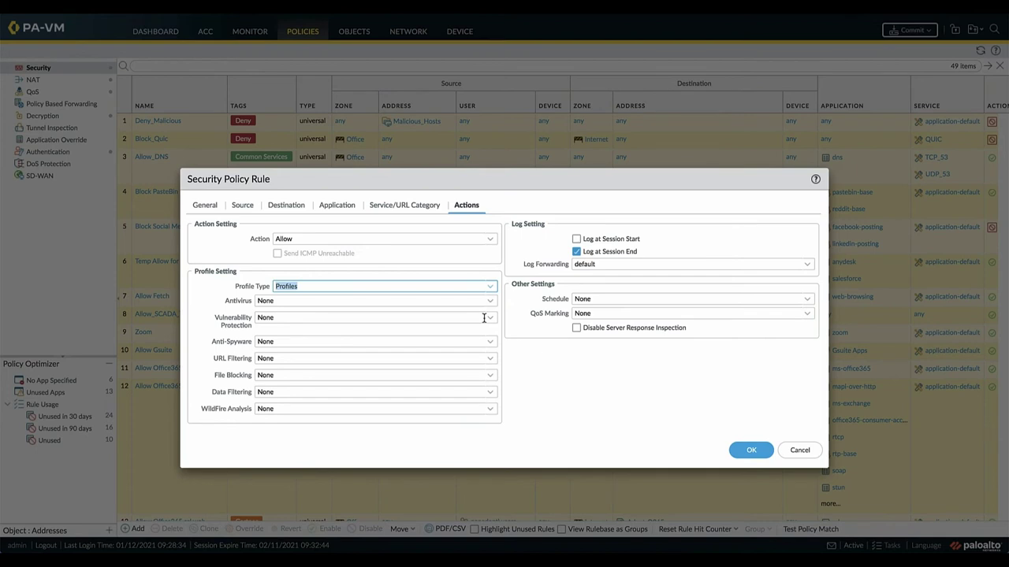
left_click(491, 302)
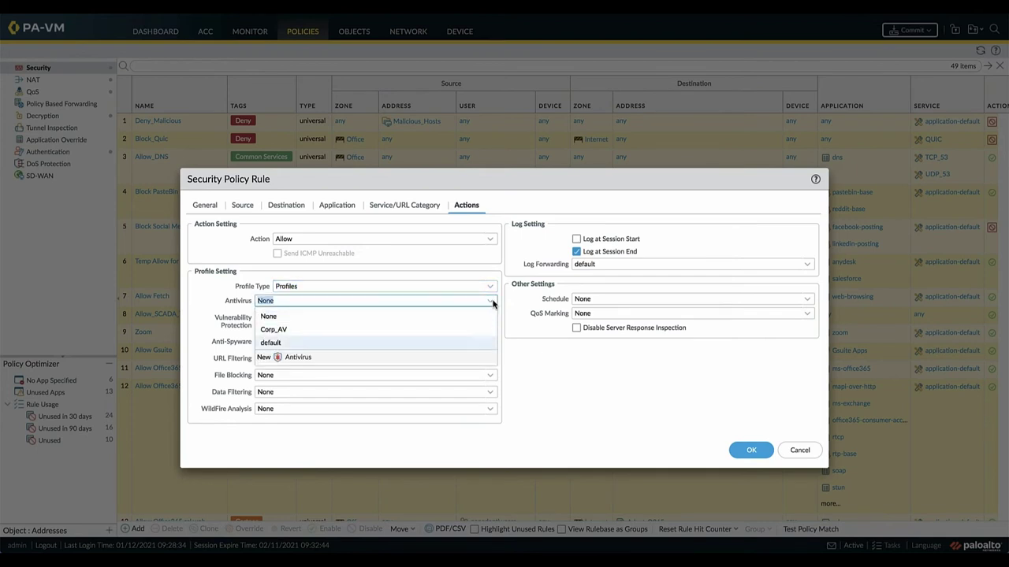
Create antivirus profile 'block' with Windows Executables, PowerShell Script 1 and 2 inline ML enabled
left_click(297, 358)
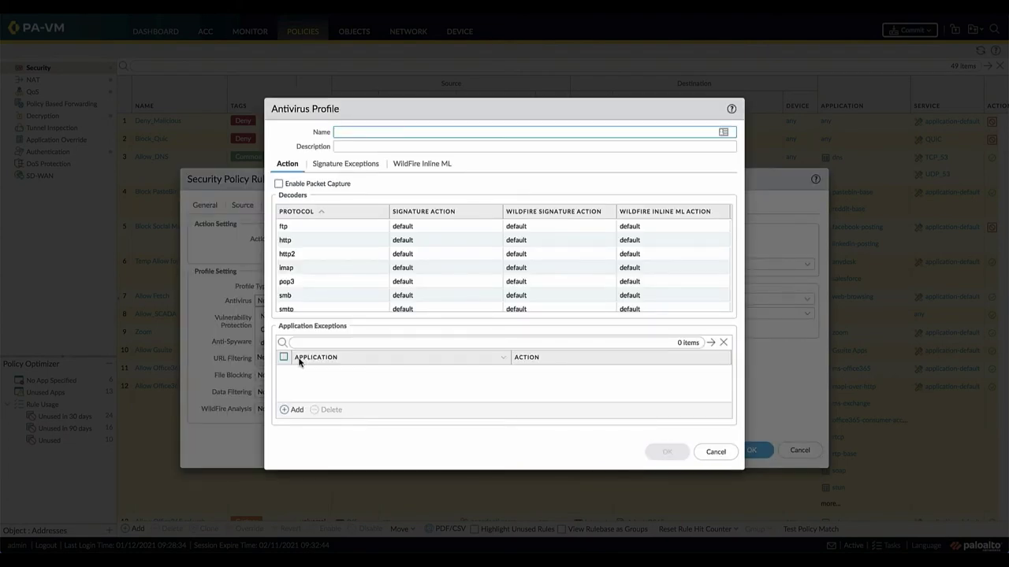
type("block")
left_click(404, 164)
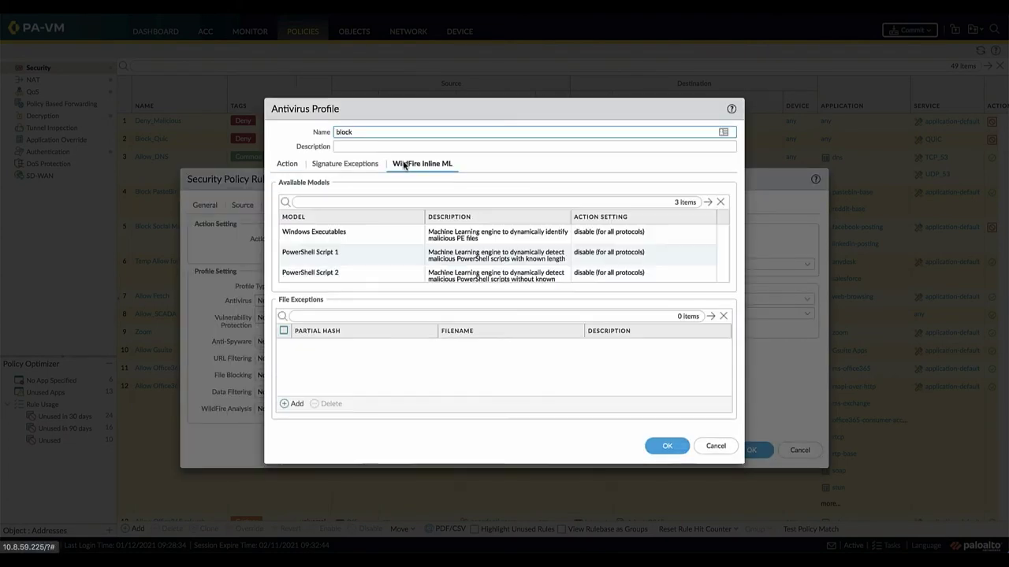
left_click(595, 231)
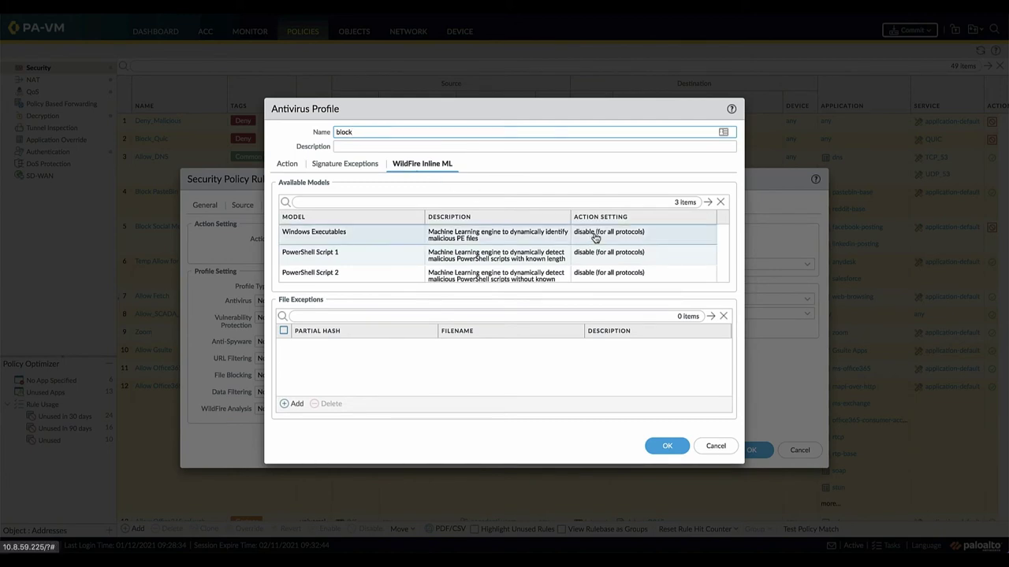
left_click(597, 247)
left_click(596, 253)
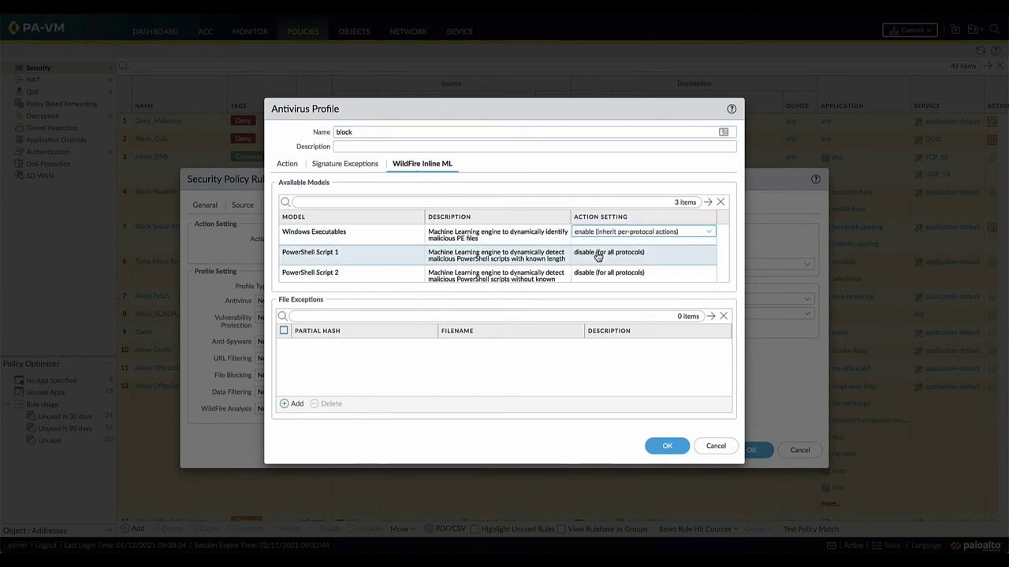
left_click(598, 268)
left_click(599, 274)
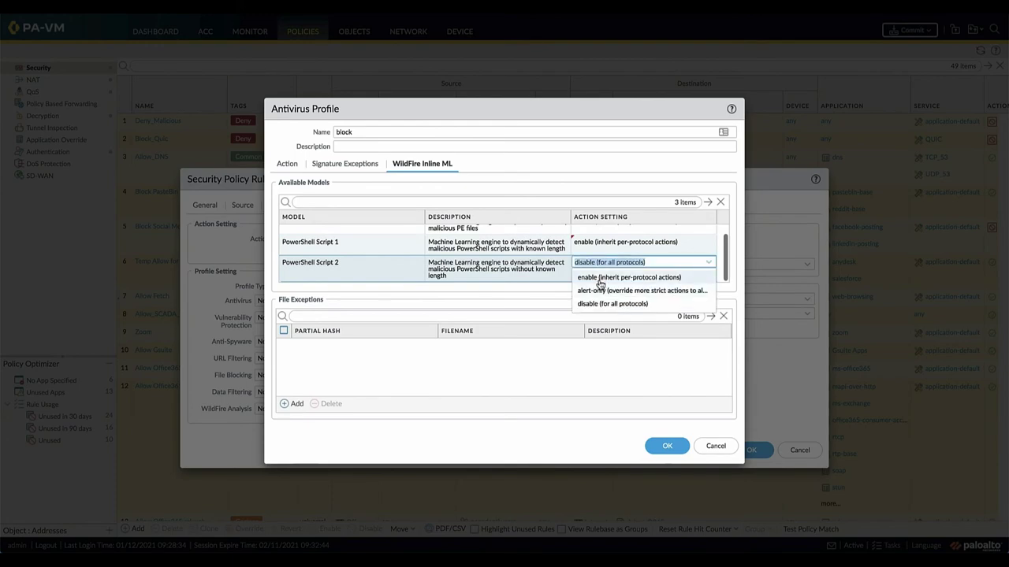
left_click(597, 273)
left_click(666, 447)
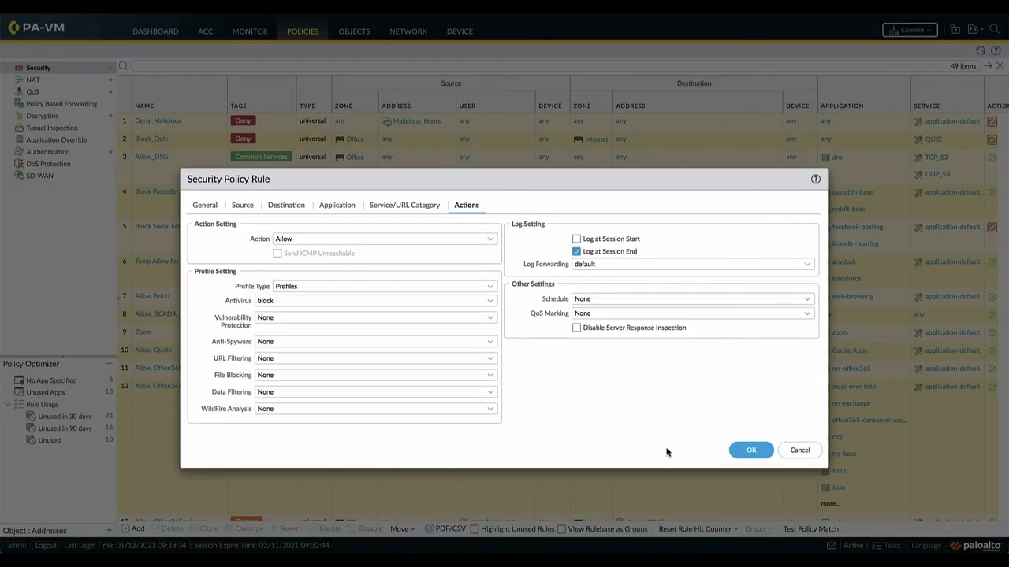
Apply the strict Vulnerability Protection and strict Anti-Spyware profiles, then start a new URL Filtering profile
left_click(488, 320)
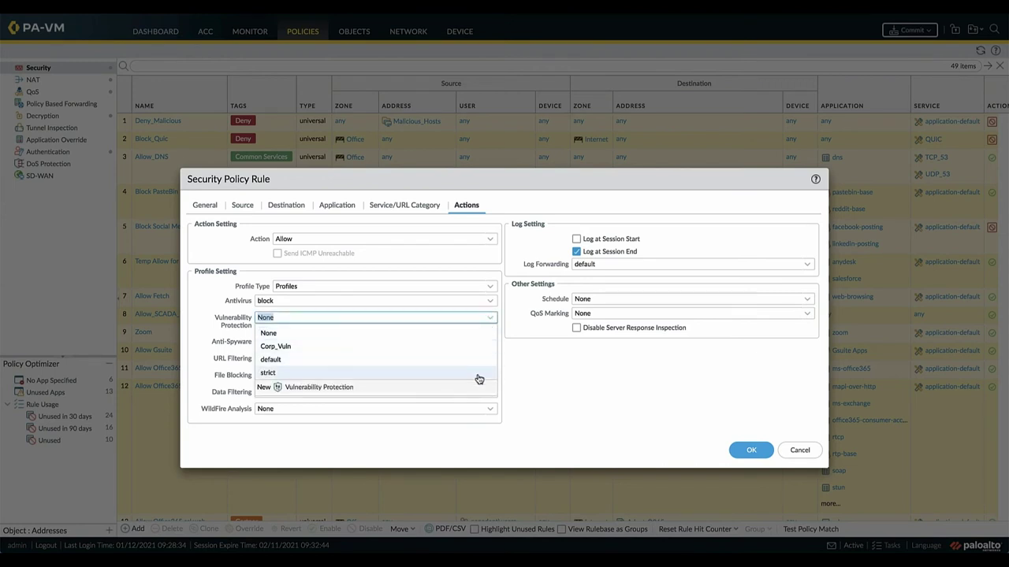
left_click(477, 374)
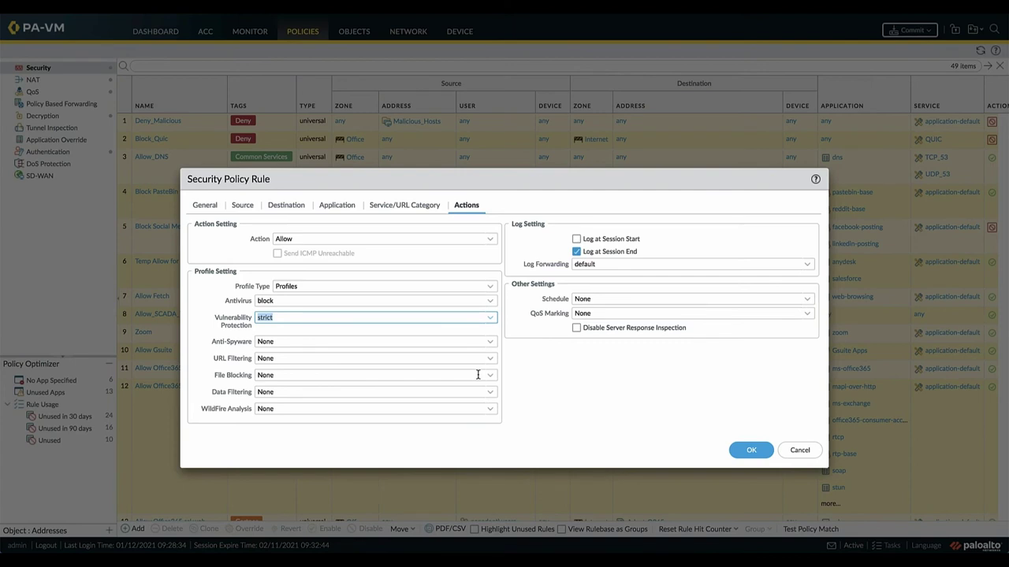
left_click(489, 343)
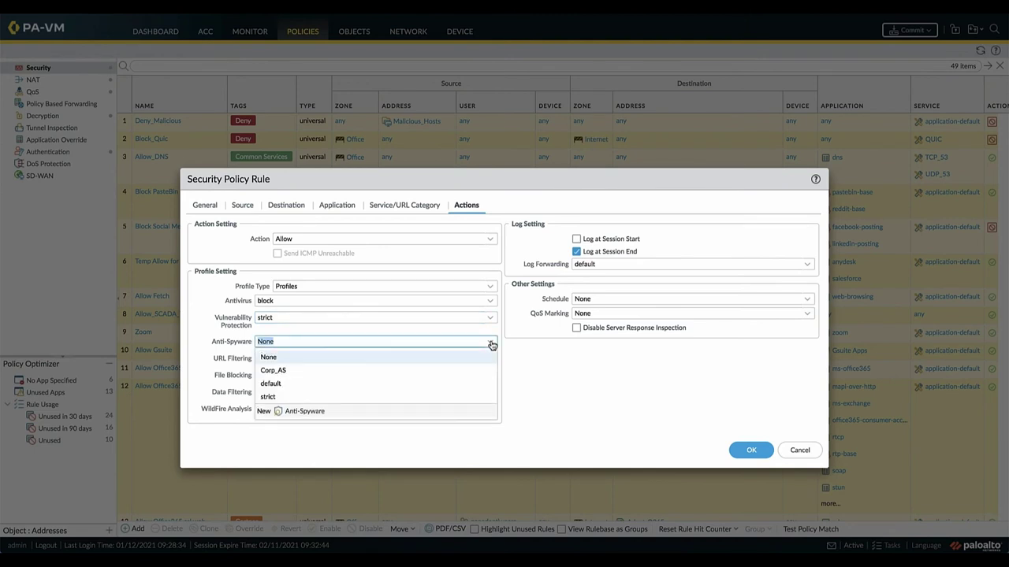
left_click(487, 398)
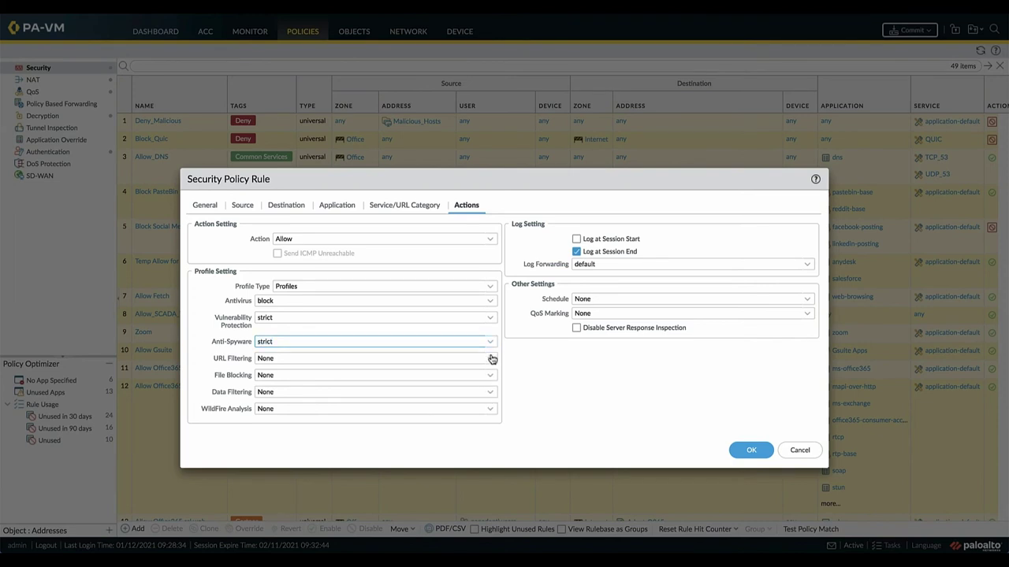
left_click(489, 358)
left_click(303, 441)
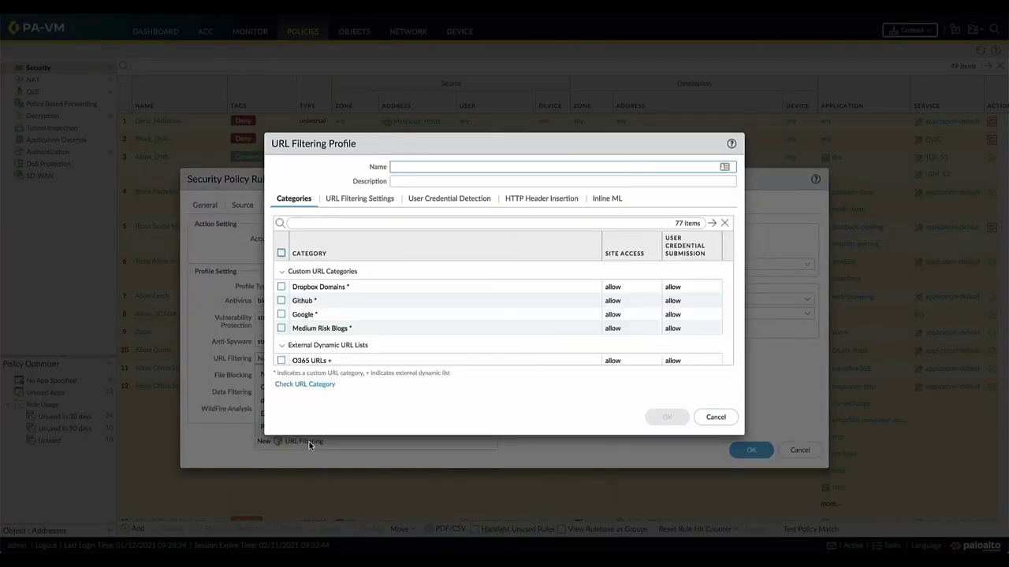
Name the URL Filtering profile 'URL' and set Phishing Detection and Javascript Exploit Detection to block
type("URL")
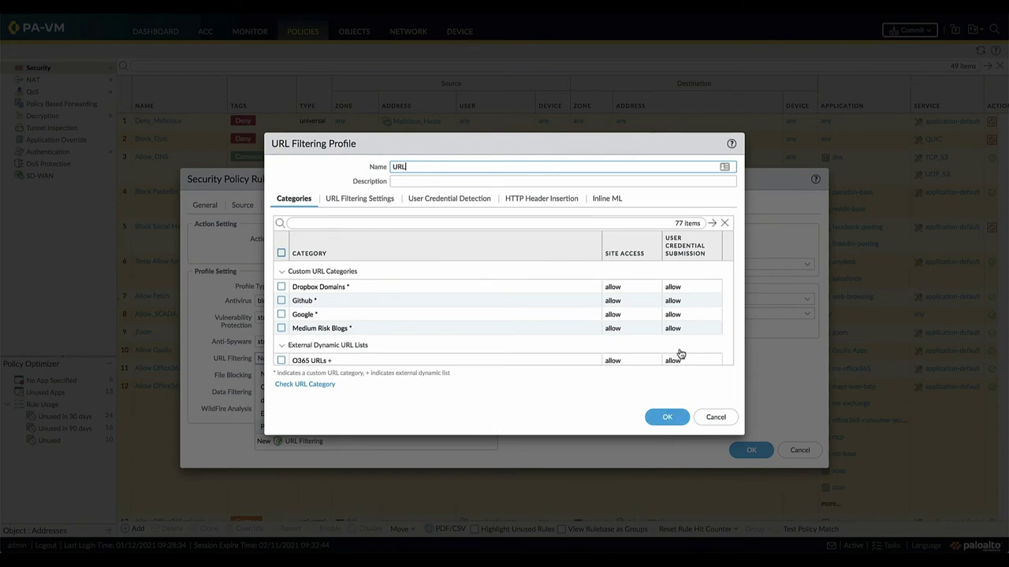
left_click(606, 201)
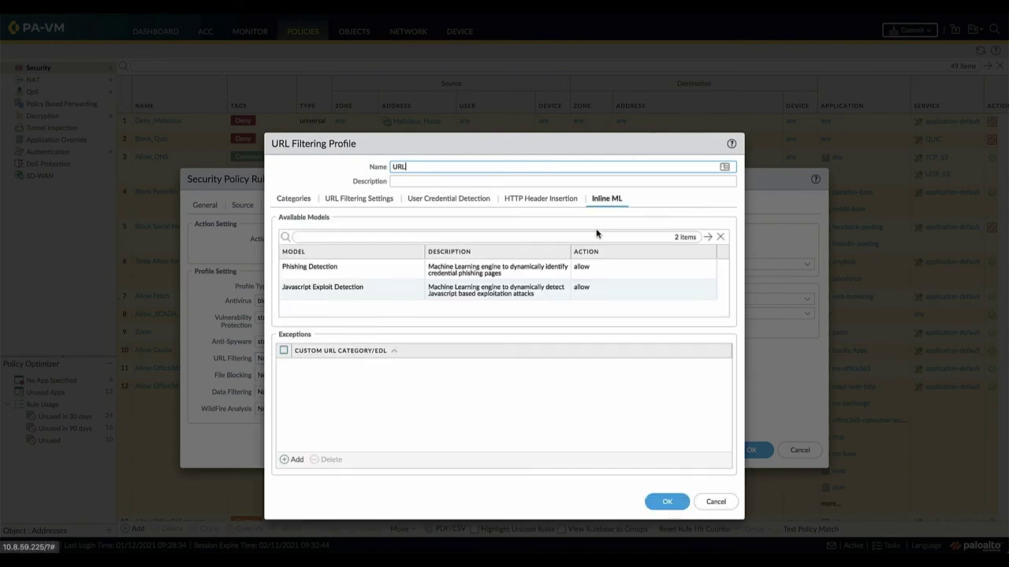
left_click(583, 267)
left_click(583, 308)
left_click(584, 293)
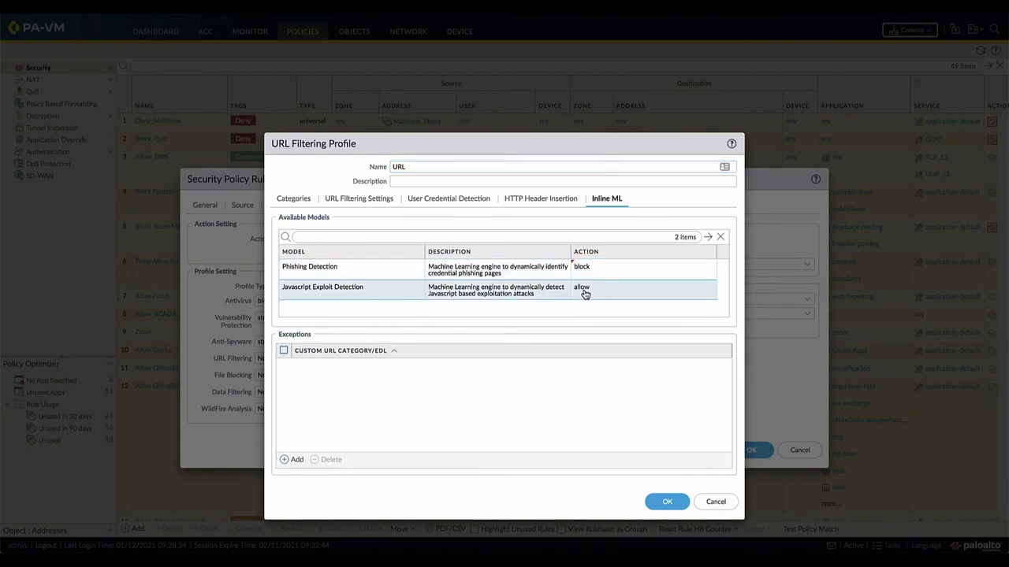
left_click(584, 291)
left_click(584, 329)
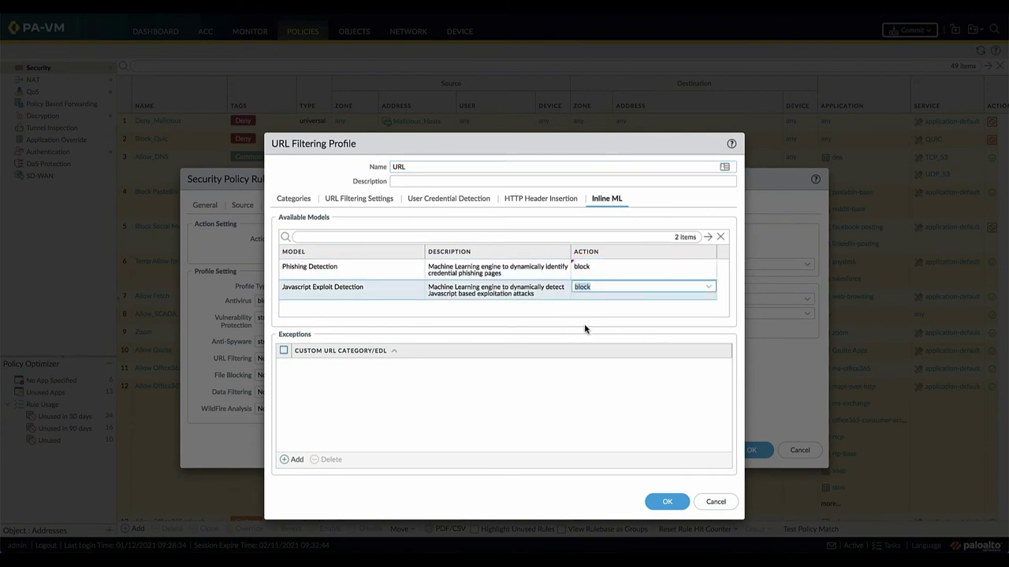
Save the URL profile and start a new file blocking profile named block-EXE
left_click(666, 502)
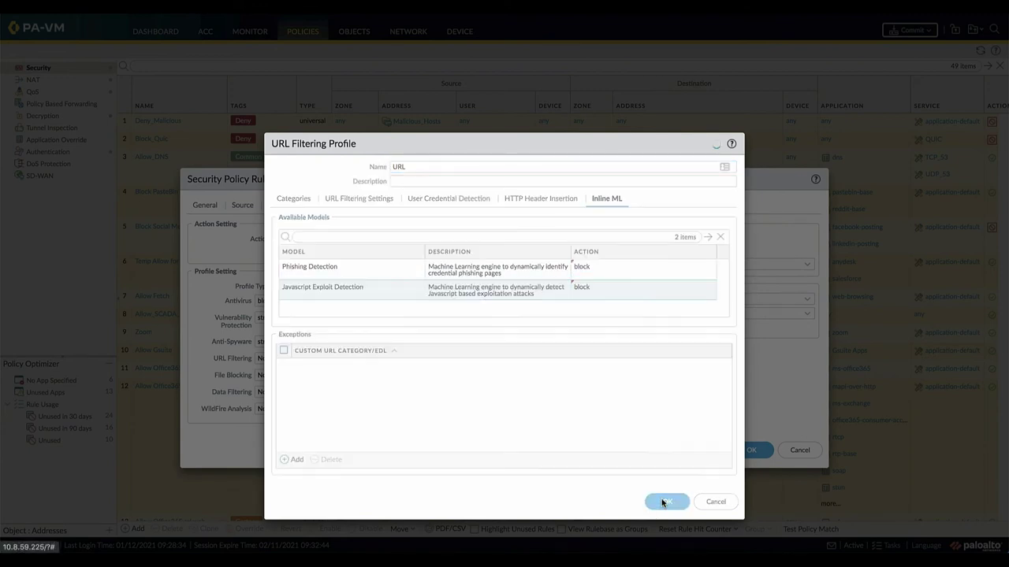
left_click(493, 376)
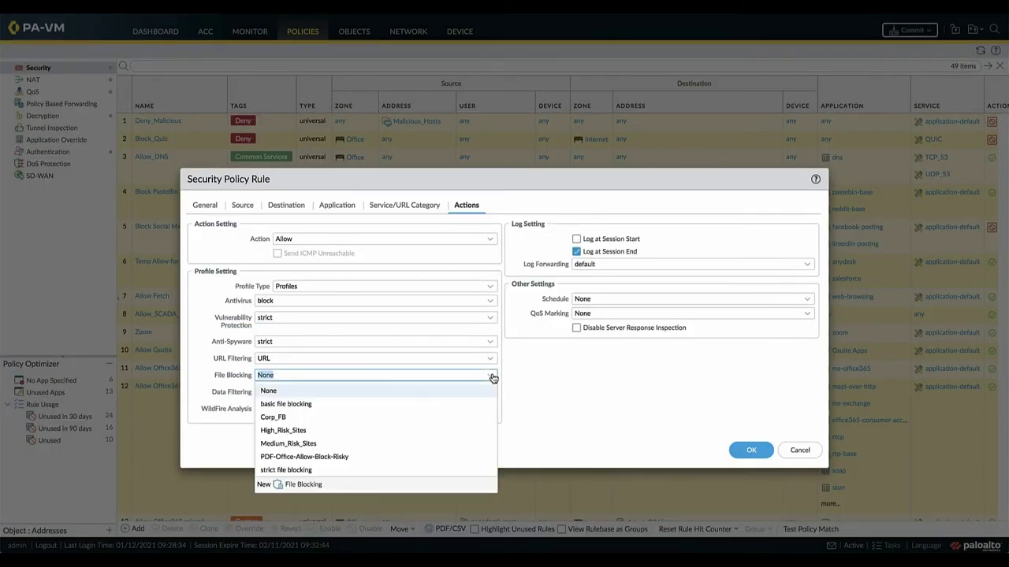
left_click(305, 485)
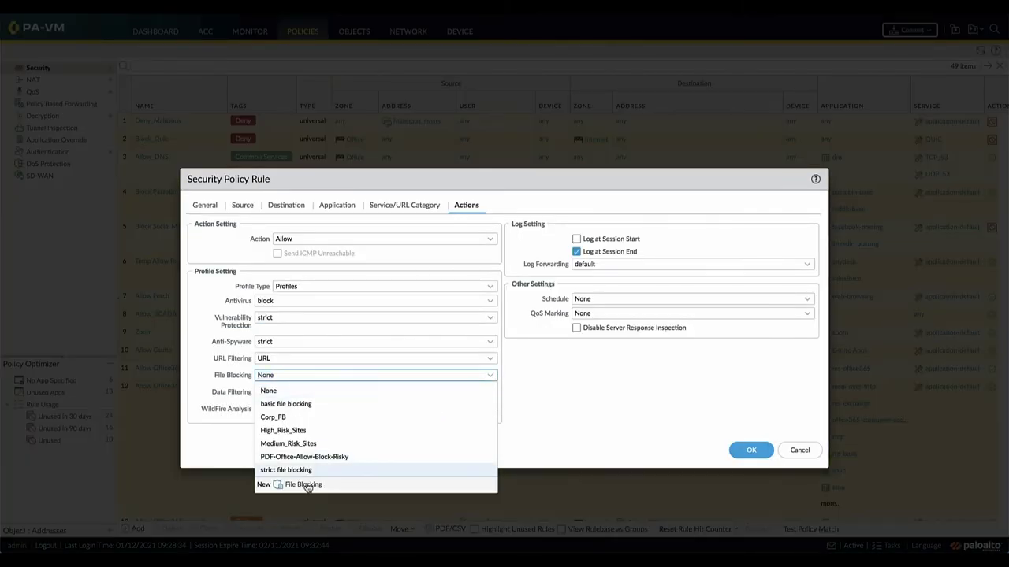
type("block-E")
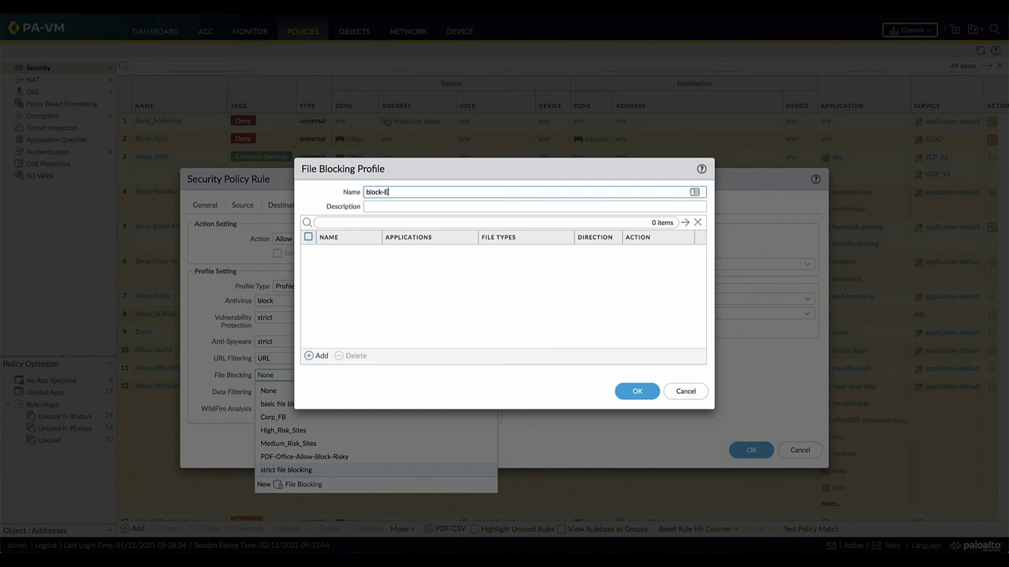
type("XE")
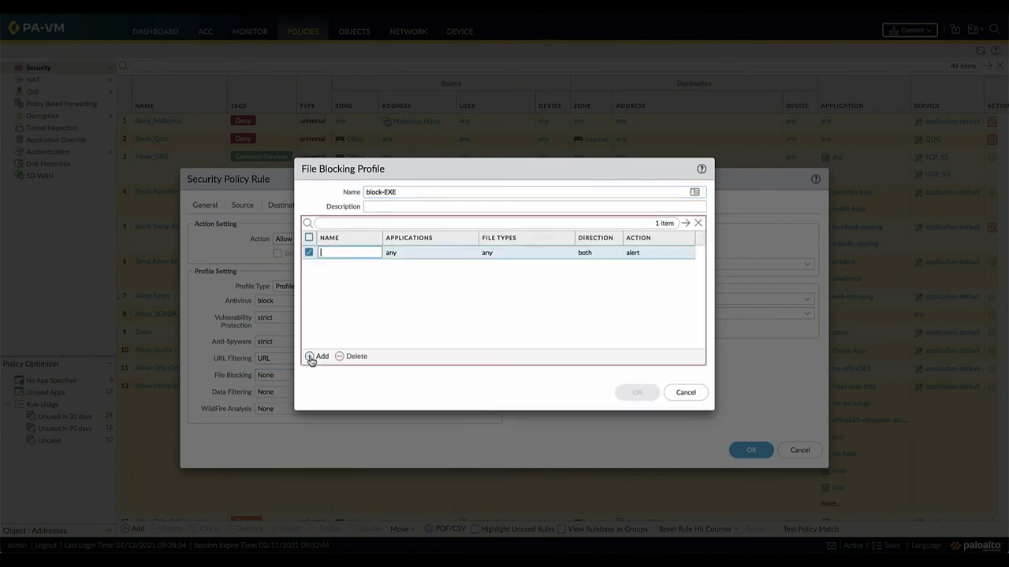
Add a 'Block EXE' rule blocking PE files and save the block-EXE profile
type("Block EXE")
left_click(495, 258)
left_click(497, 260)
left_click(491, 270)
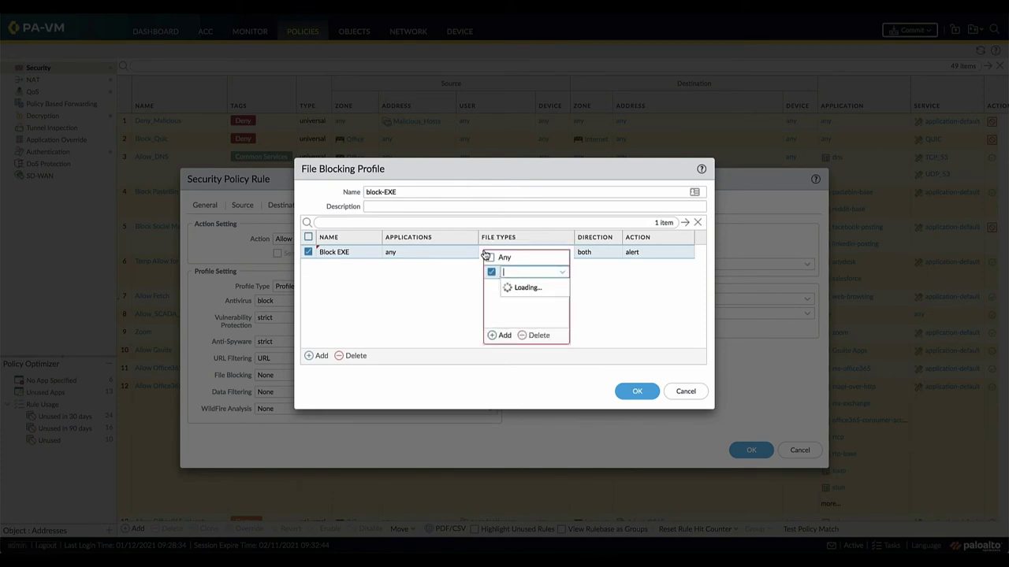
type("pe")
left_click(517, 340)
left_click(606, 274)
left_click(634, 254)
left_click(635, 282)
left_click(637, 391)
left_click(484, 393)
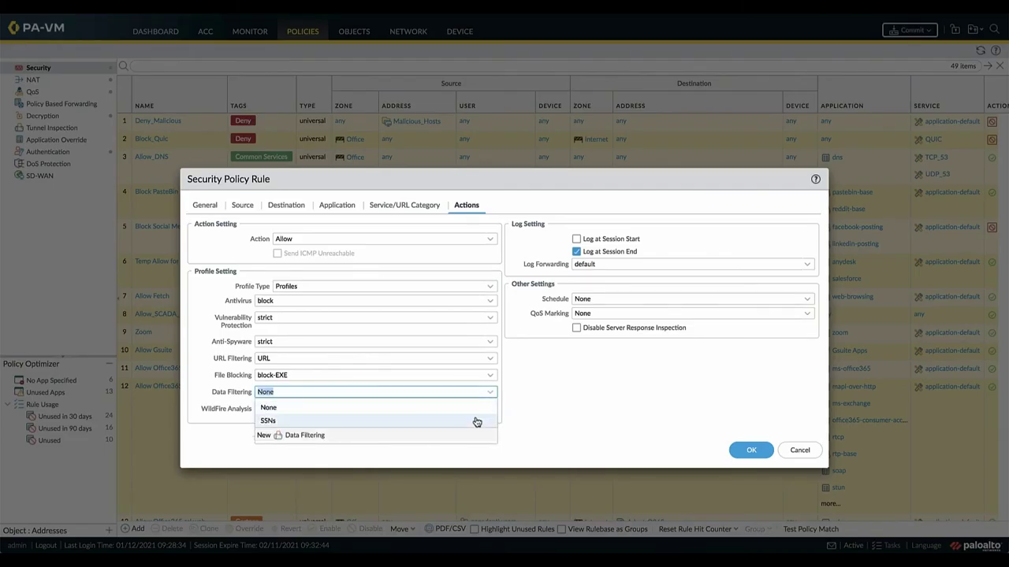
Apply the SSNs data filtering profile and start a new WildFire Analysis profile
left_click(475, 419)
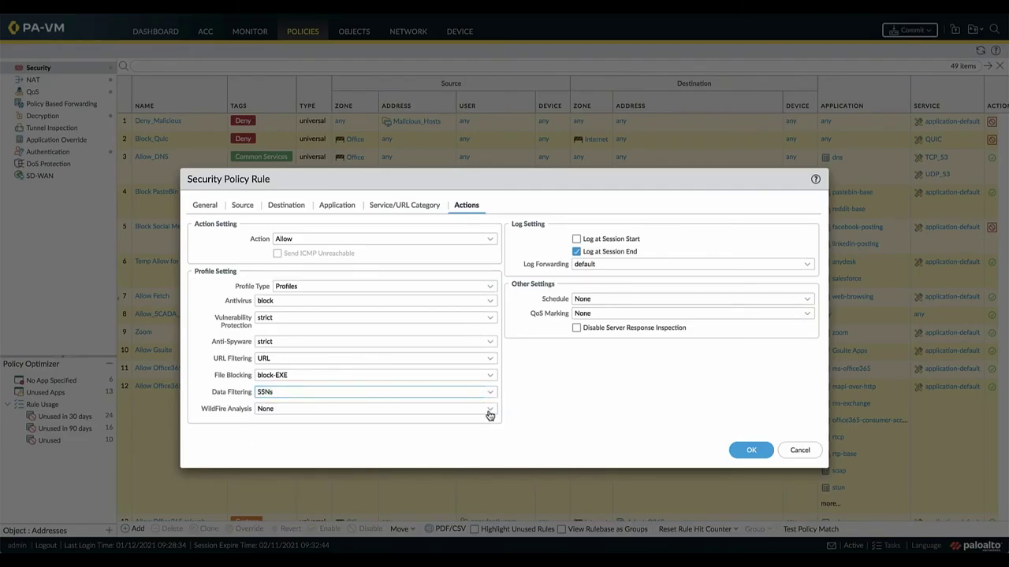
left_click(489, 411)
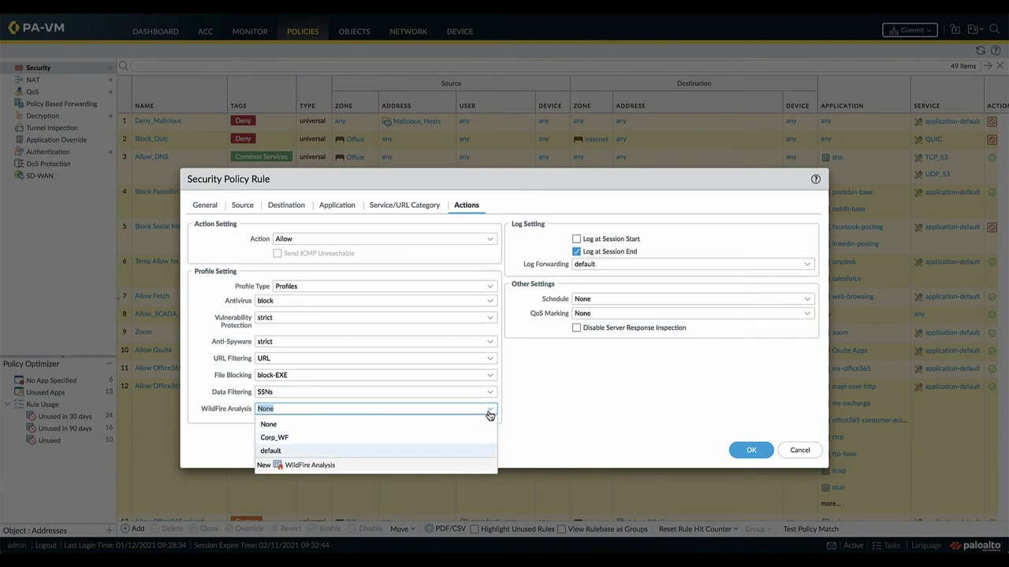
left_click(305, 466)
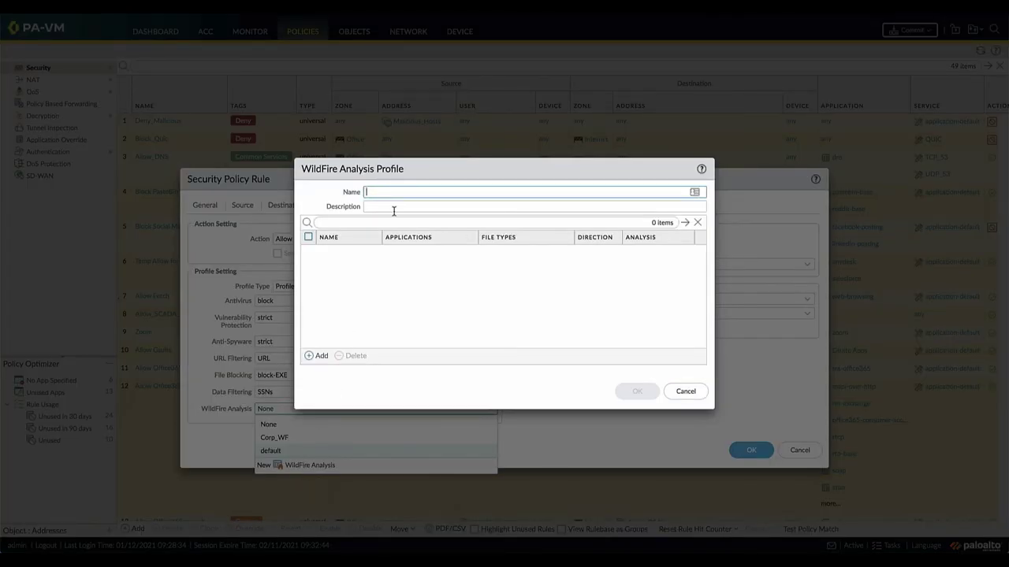
Name the WildFire Analysis profile 'WildFire', add rule 'Forward unknown files', and save it
type("WildFire")
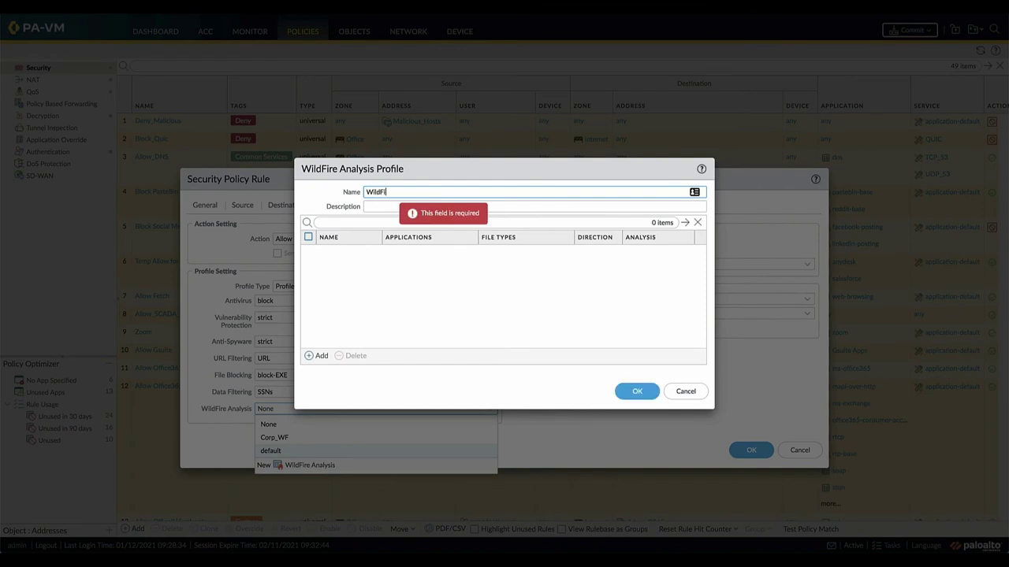
left_click(319, 355)
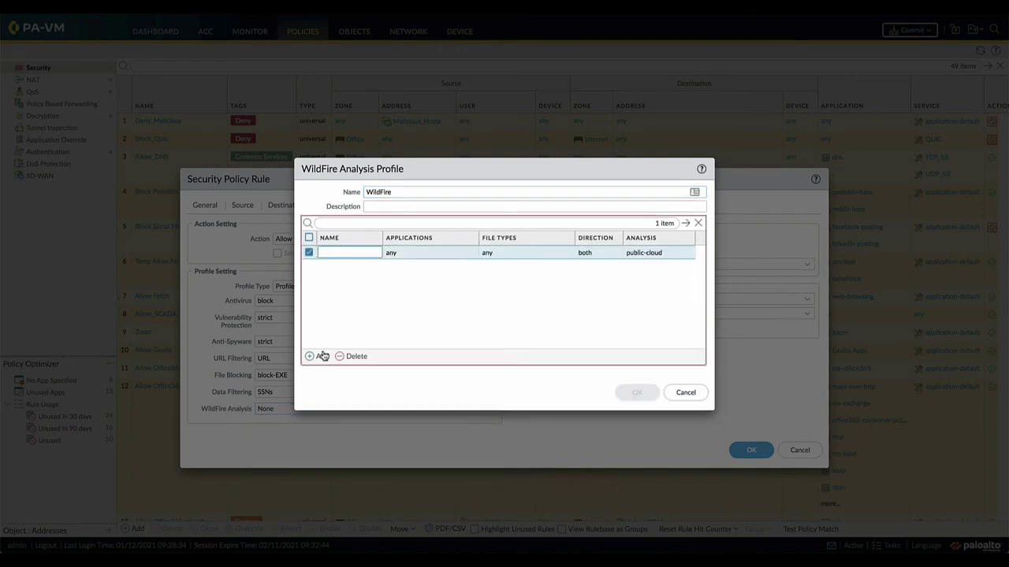
type("For")
type("ward unkno")
type("wn files")
key("Return")
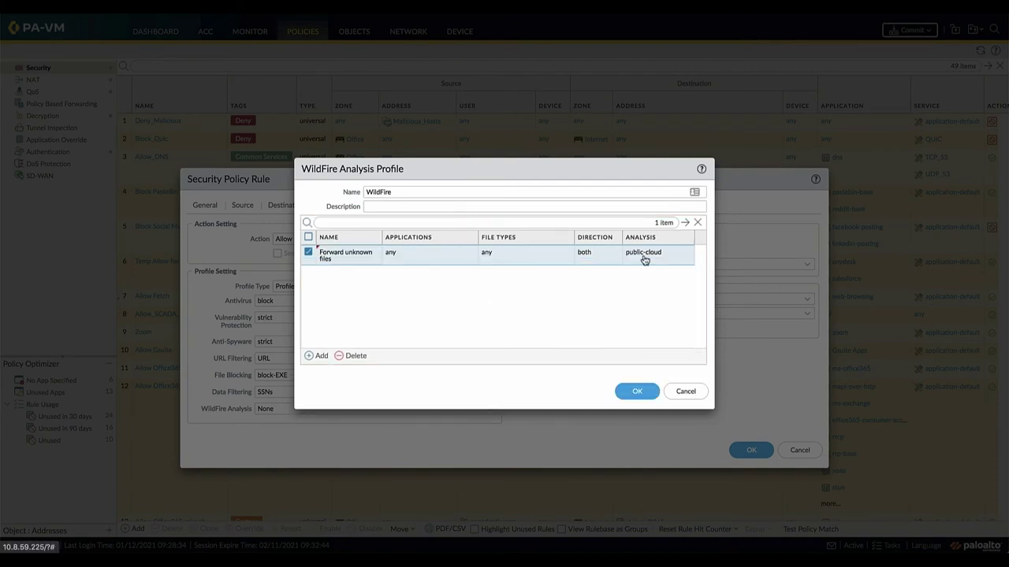
left_click(630, 393)
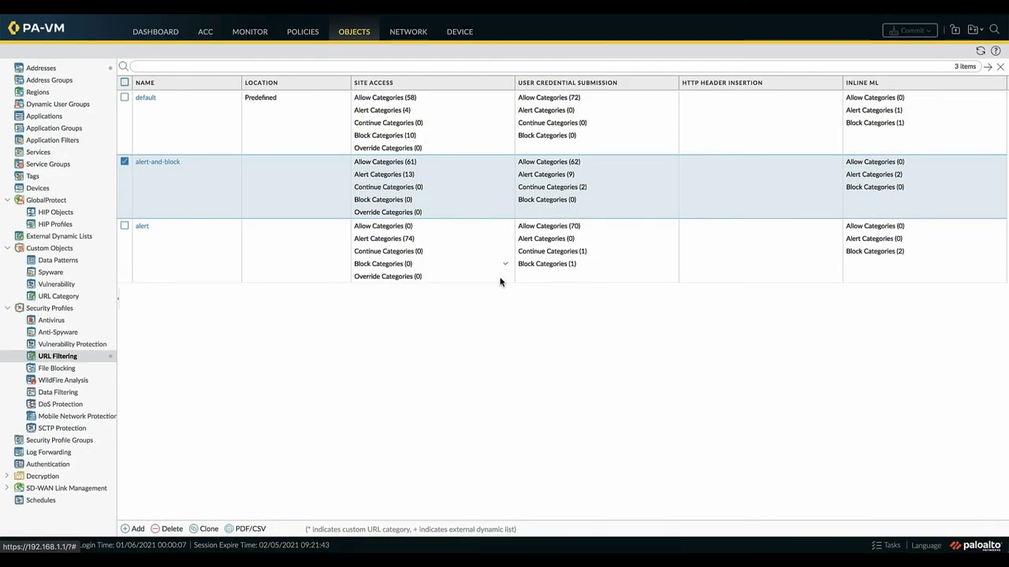
In alert-and-block's Inline ML, set Phishing Detection and Javascript Exploit Detection to block and save
left_click(168, 162)
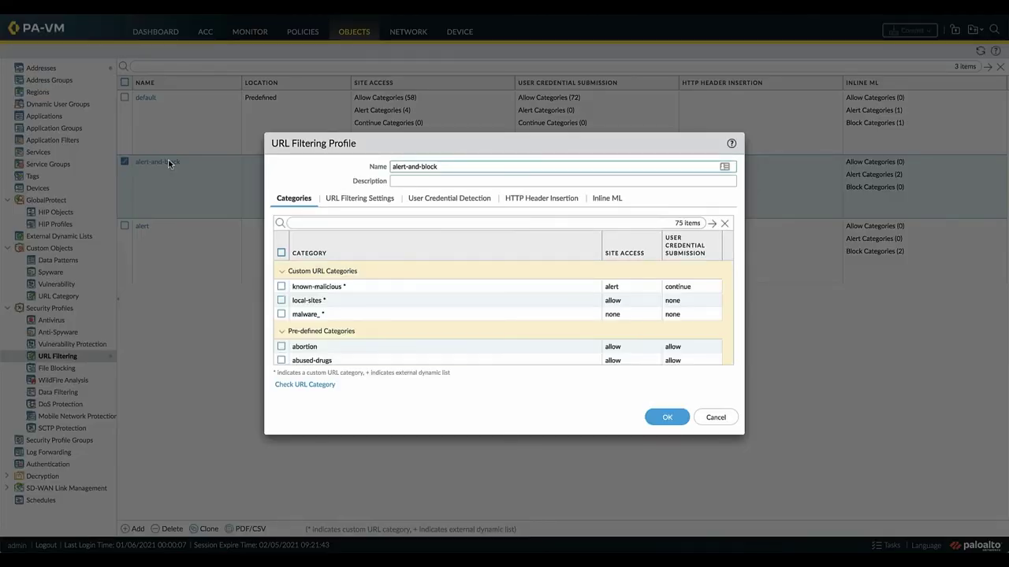
left_click(609, 199)
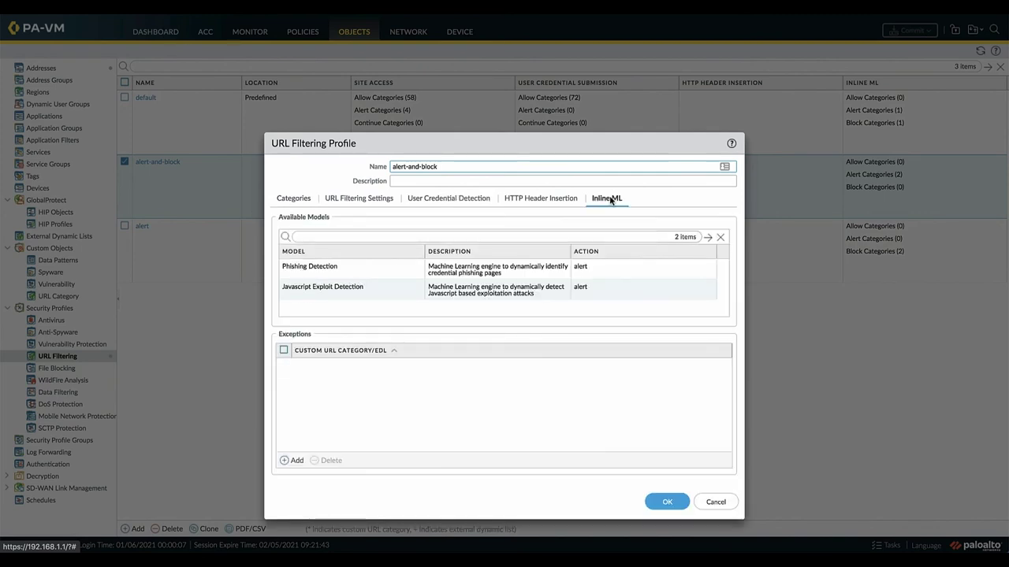
left_click(582, 268)
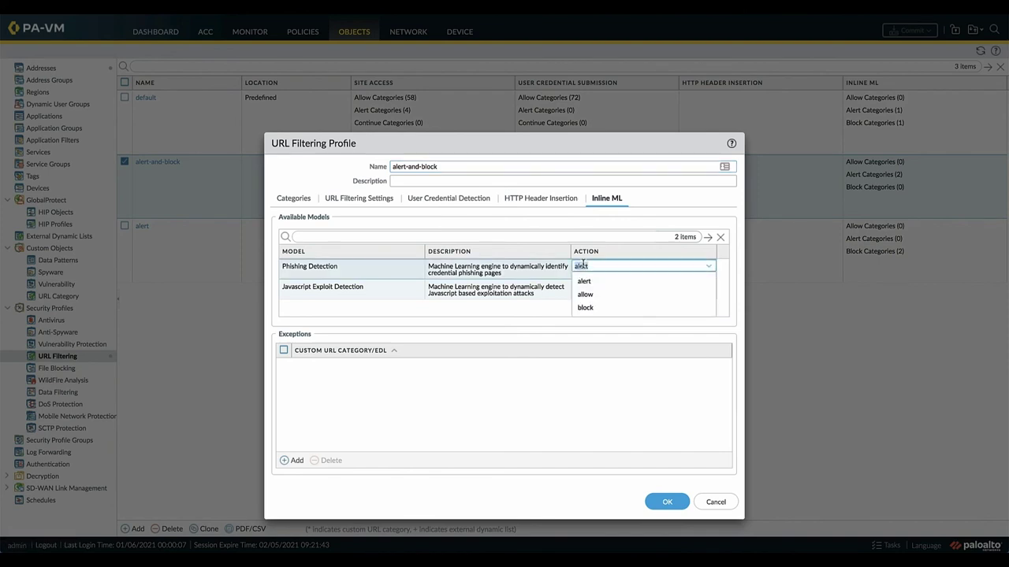
left_click(585, 307)
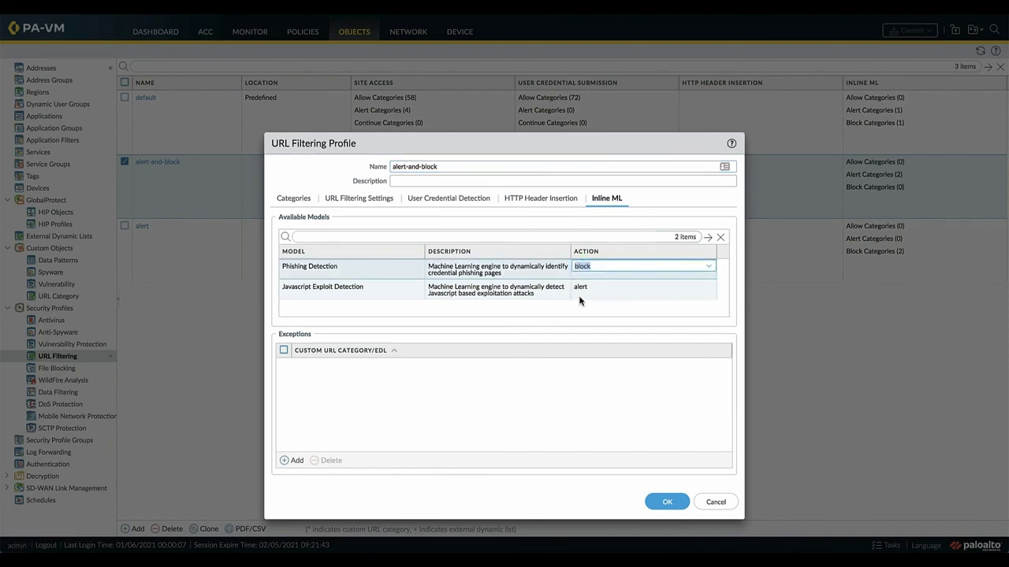
left_click(577, 290)
left_click(576, 290)
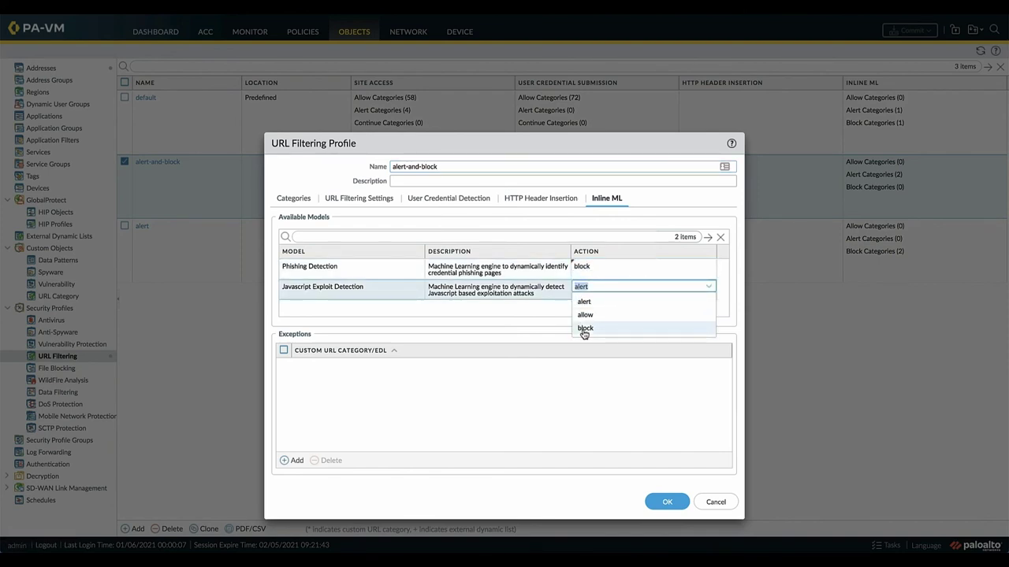
left_click(584, 329)
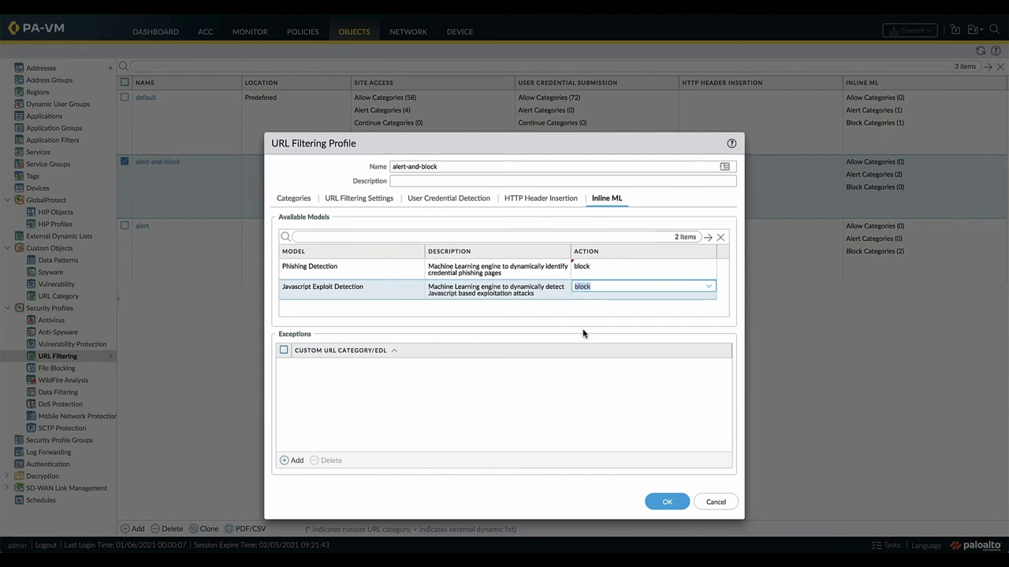
left_click(666, 504)
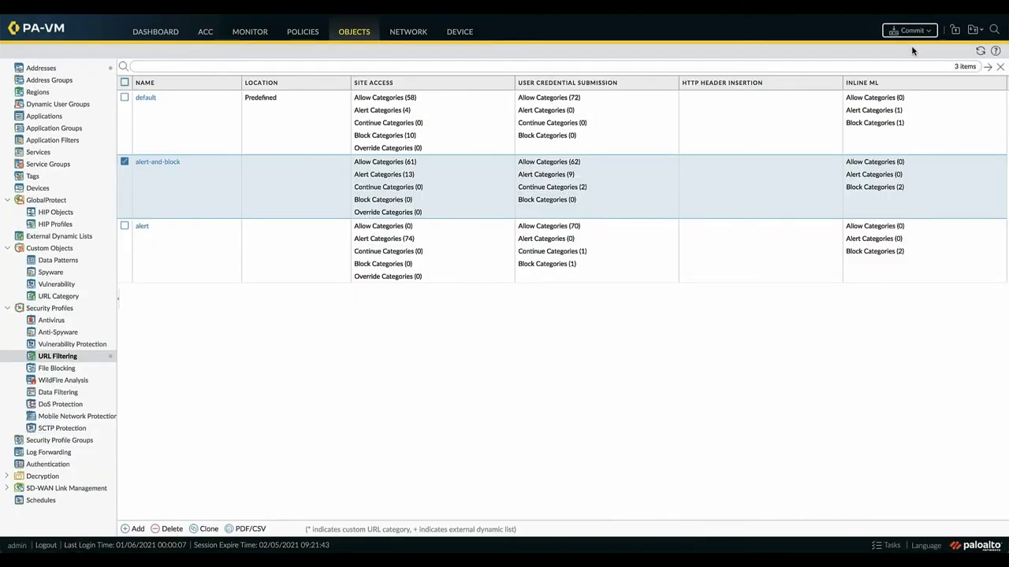
Commit all pending changes to the firewall and close the commit status window
left_click(921, 31)
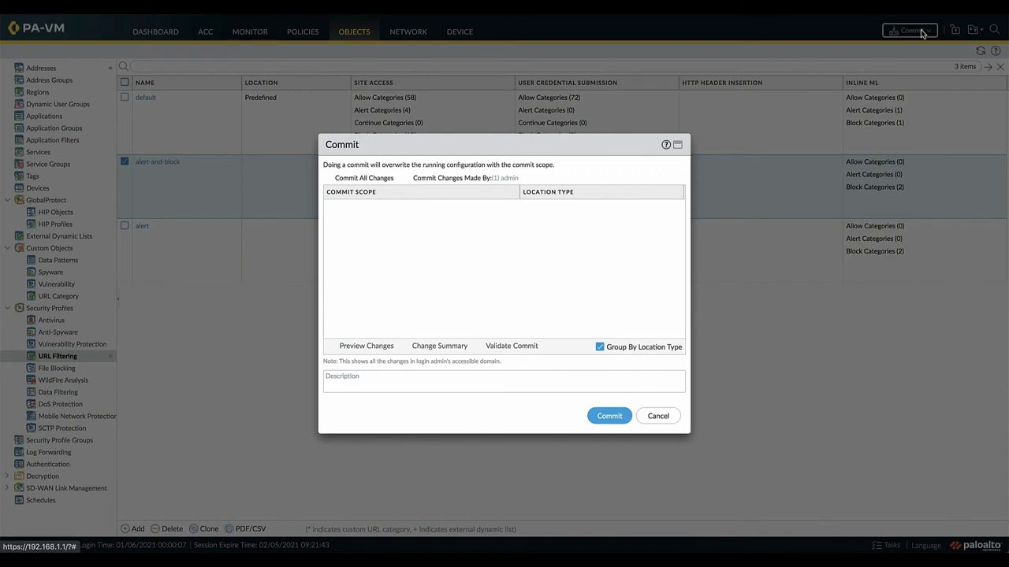
left_click(606, 416)
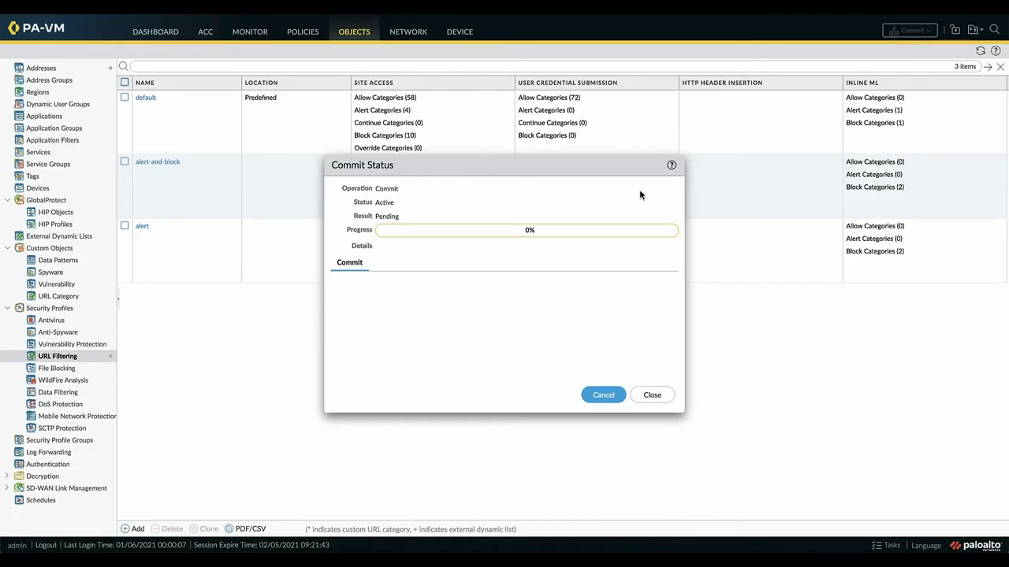
left_click(654, 393)
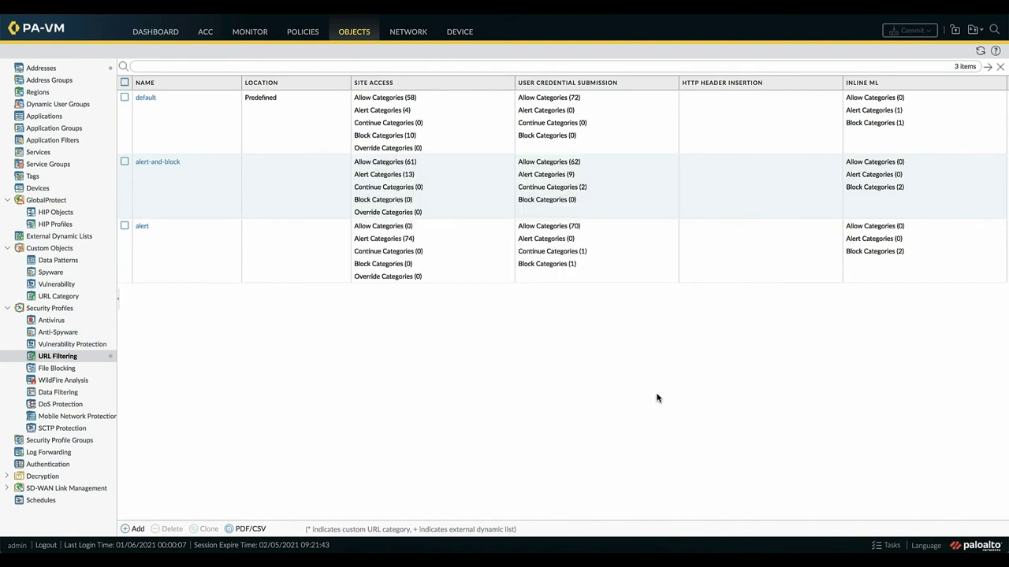
Open the Monitor logs and view the detailed URL Filtering entry for session 88601
left_click(253, 33)
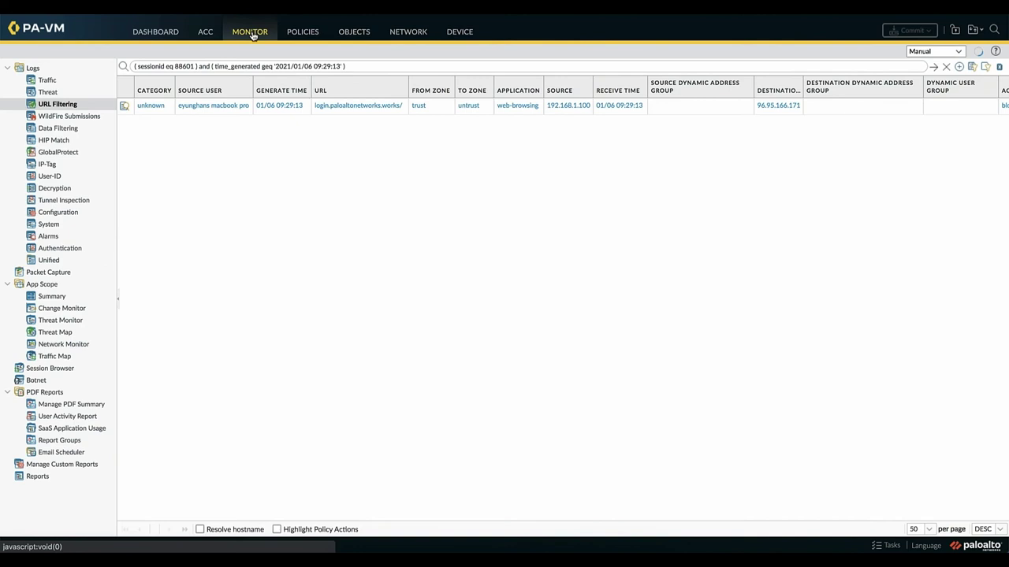
left_click(124, 108)
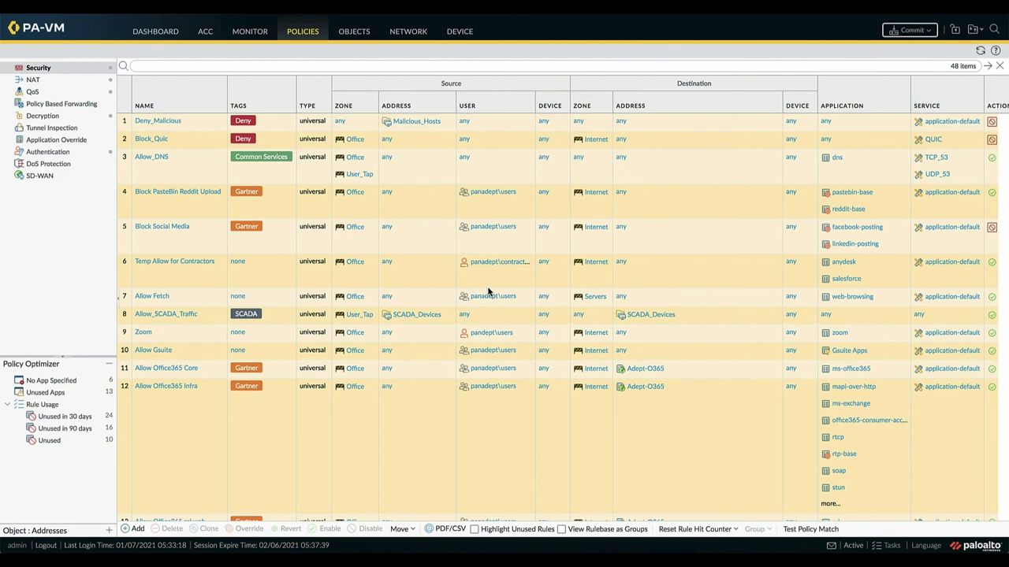
Filter Policy Optimizer to No App Specified, listing the six port-based rules
left_click(59, 383)
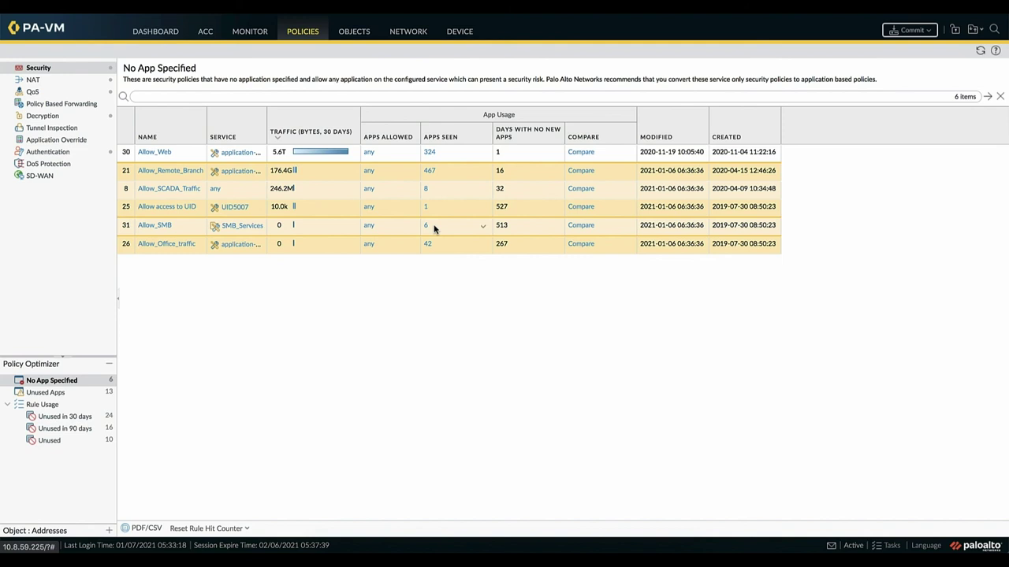
Inspect Allow_SMB's seen applications, including ms-ds-smbv3, then list the 13 rules with unused applications
left_click(426, 226)
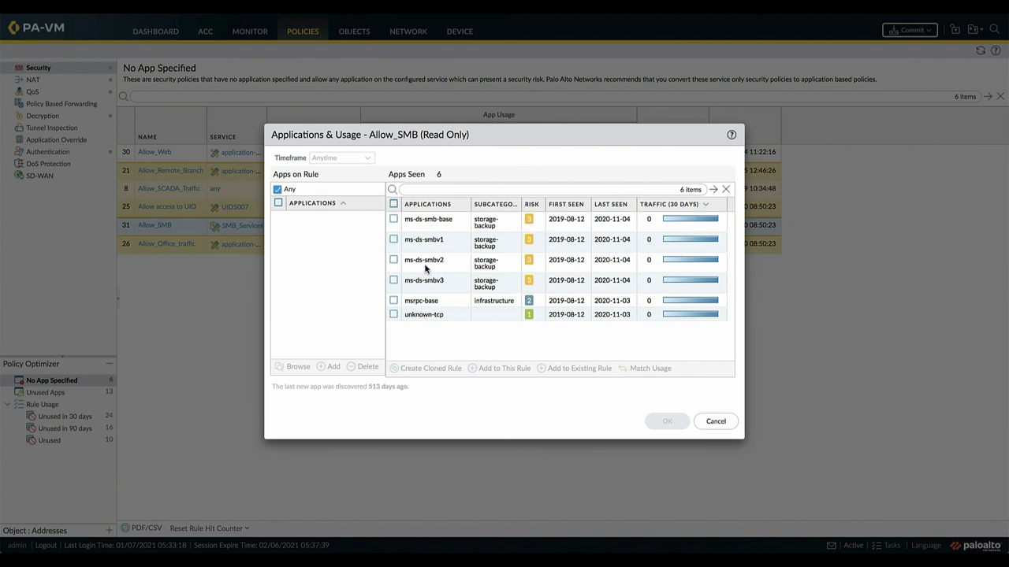
left_click(426, 271)
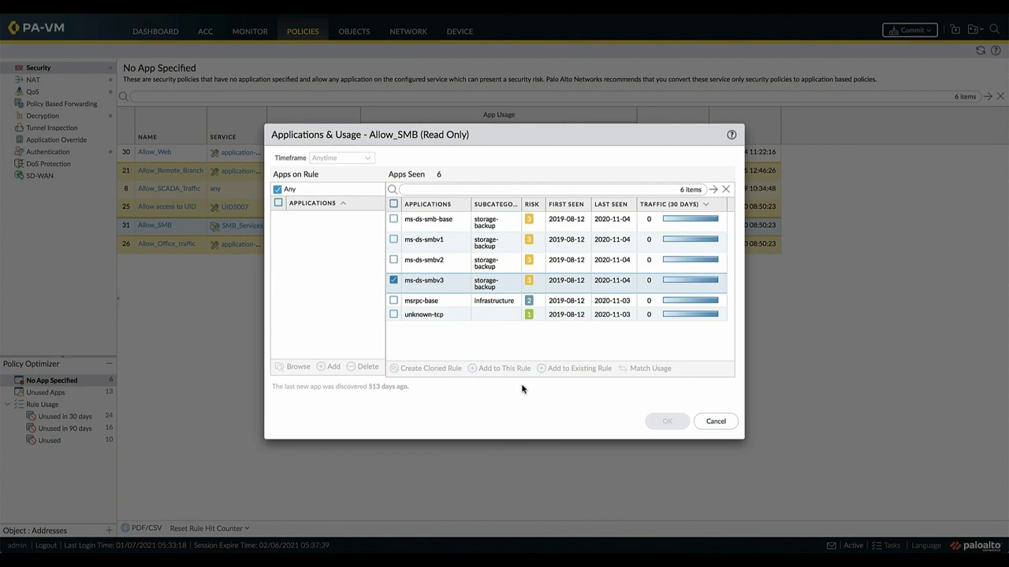
left_click(709, 421)
left_click(38, 396)
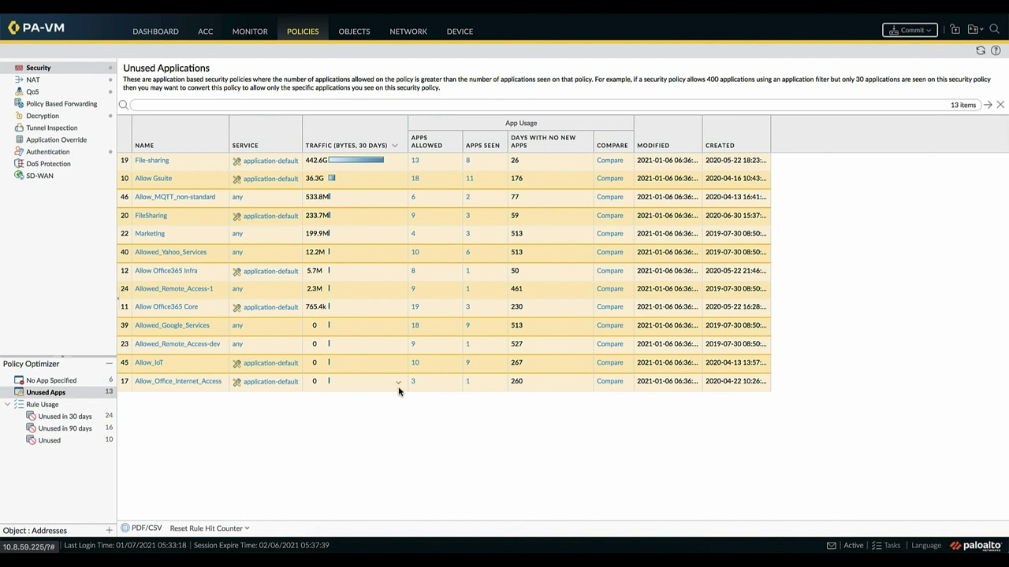
Check rules unused in 30 and 90 days, then show the 10 rules with zero hits
left_click(61, 420)
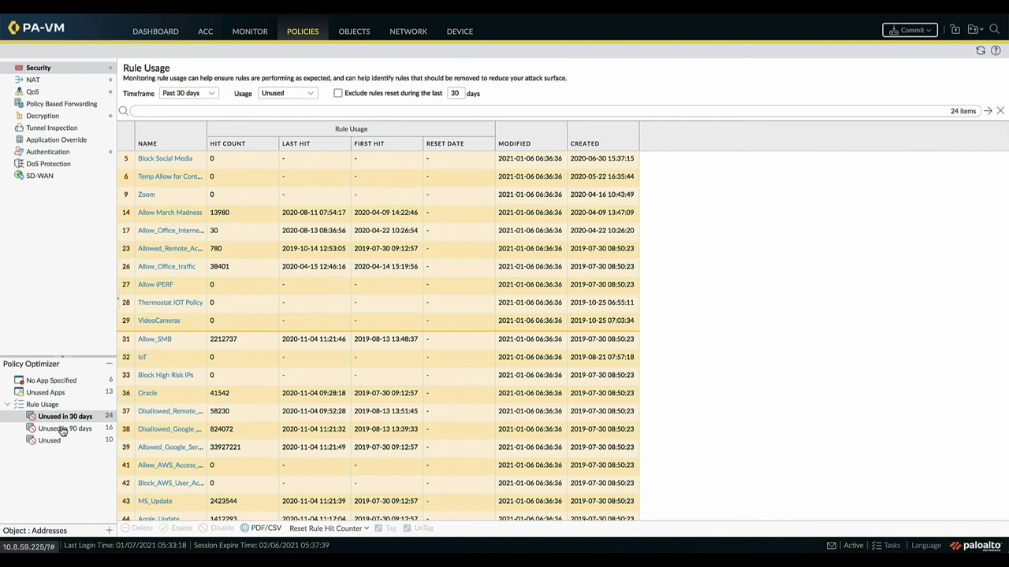
left_click(61, 431)
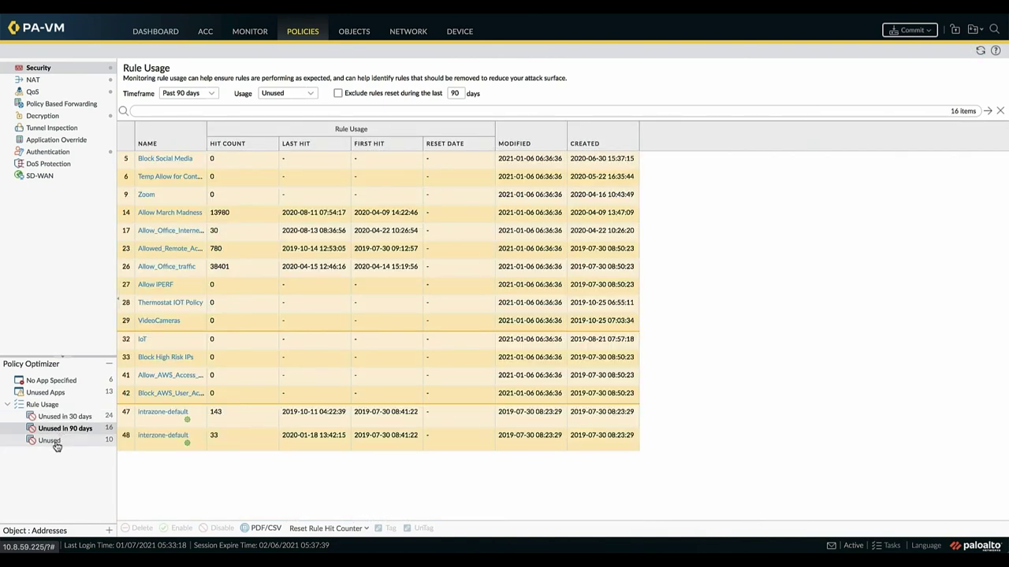
left_click(56, 446)
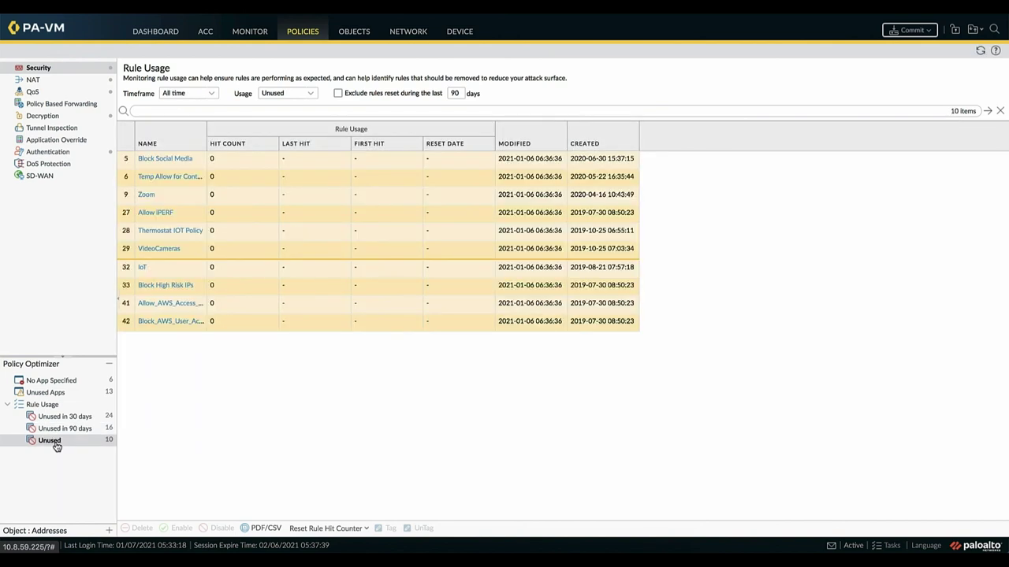